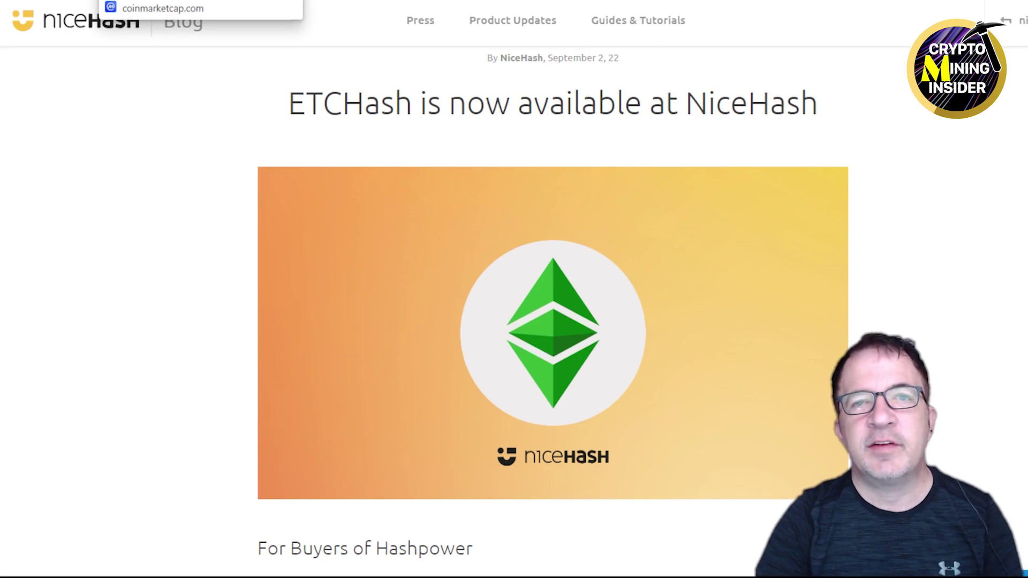
Step: Switch to CoinMarketCap and examine the market caps of the top-ranked cryptocurrencies, especially Ethereum
click(143, 1)
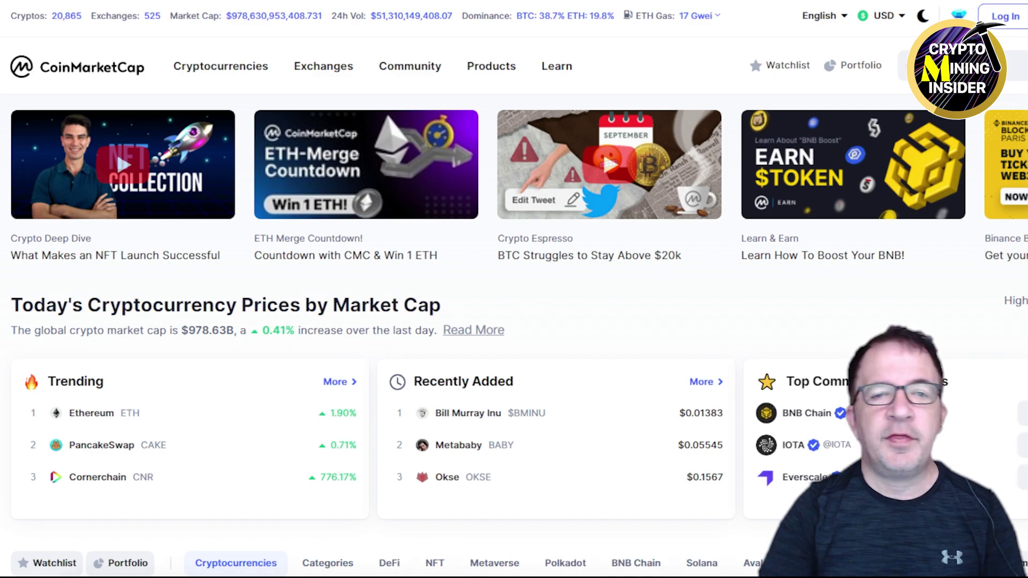
scroll(962, 287, down, 2)
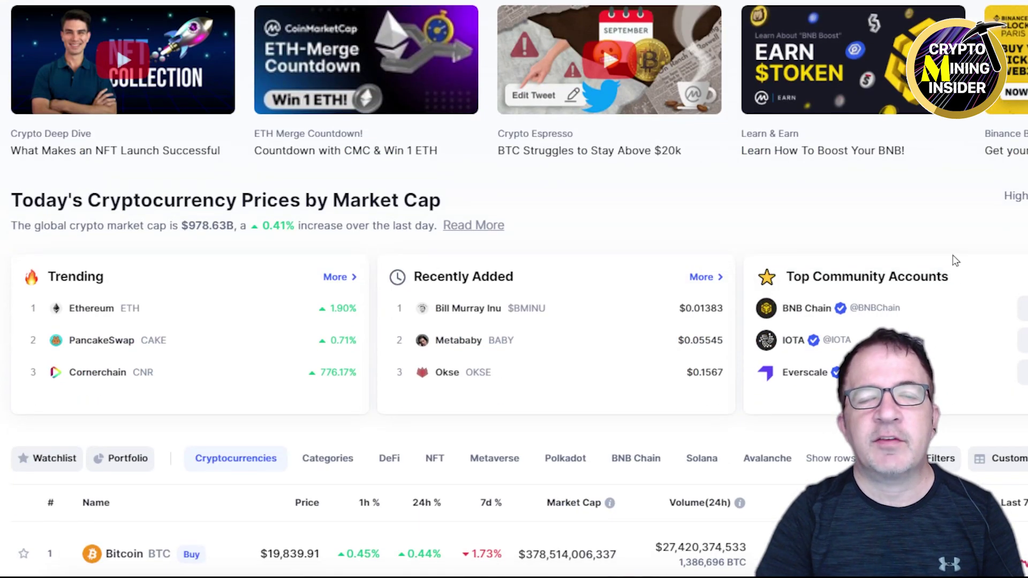
scroll(955, 261, down, 6)
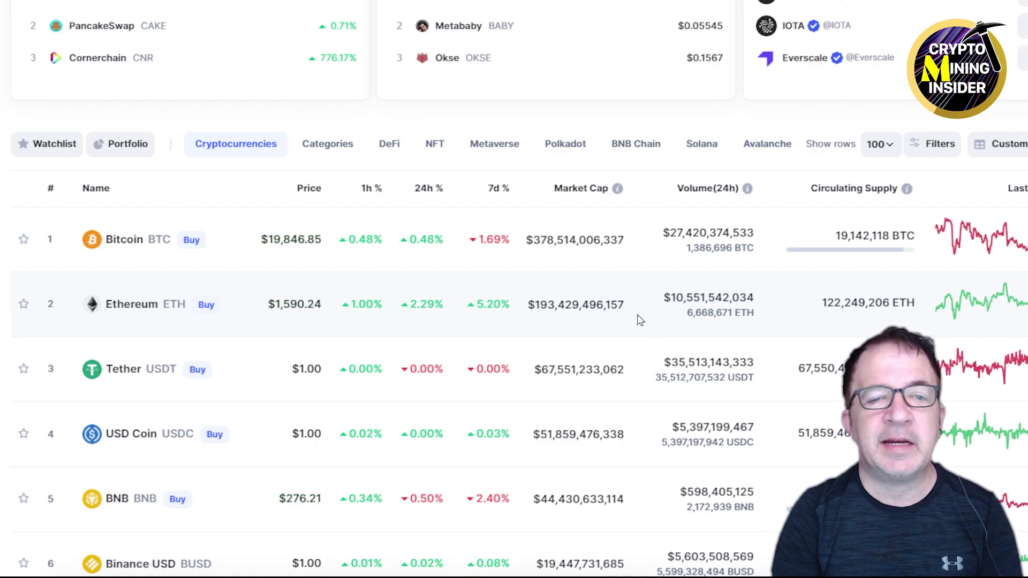
scroll(634, 319, down, 2)
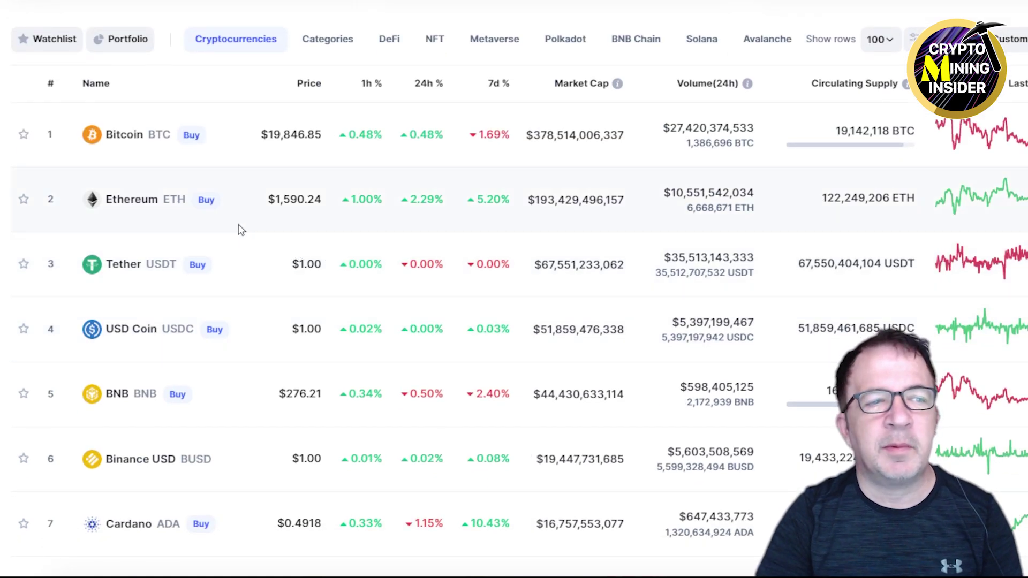
scroll(207, 257, down, 4)
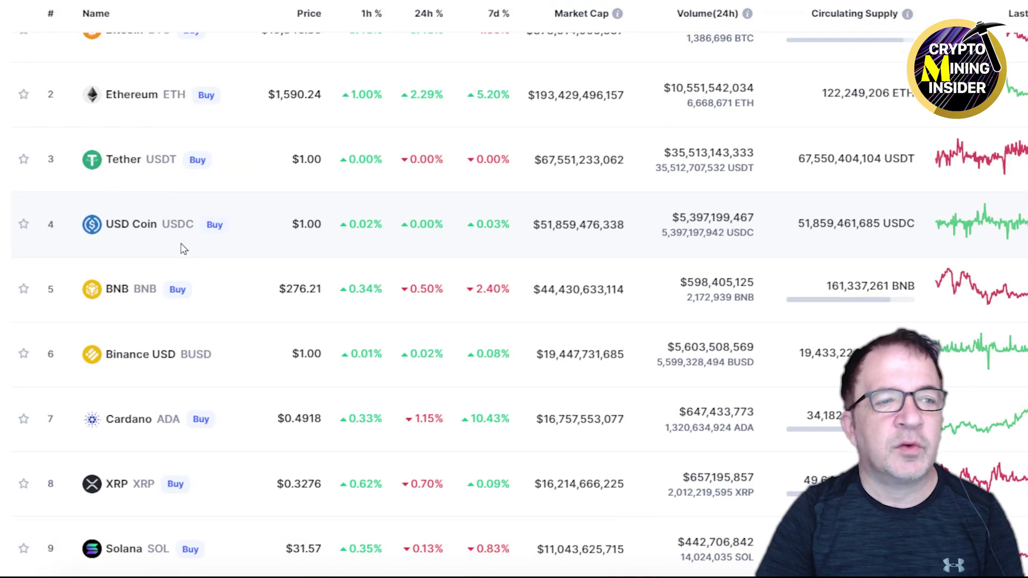
scroll(182, 230, down, 2)
scroll(179, 160, down, 4)
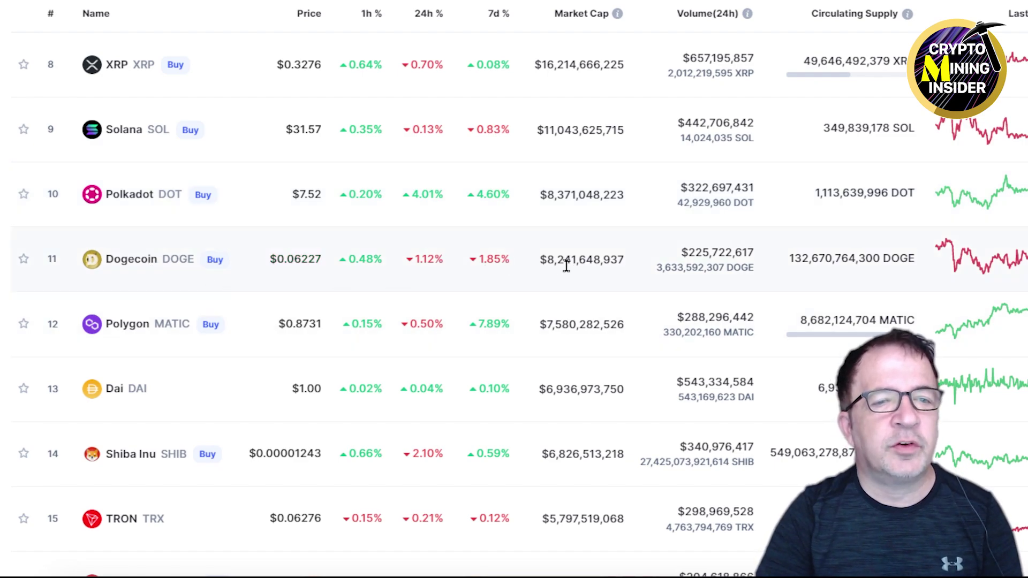
scroll(573, 270, up, 7)
scroll(576, 272, up, 3)
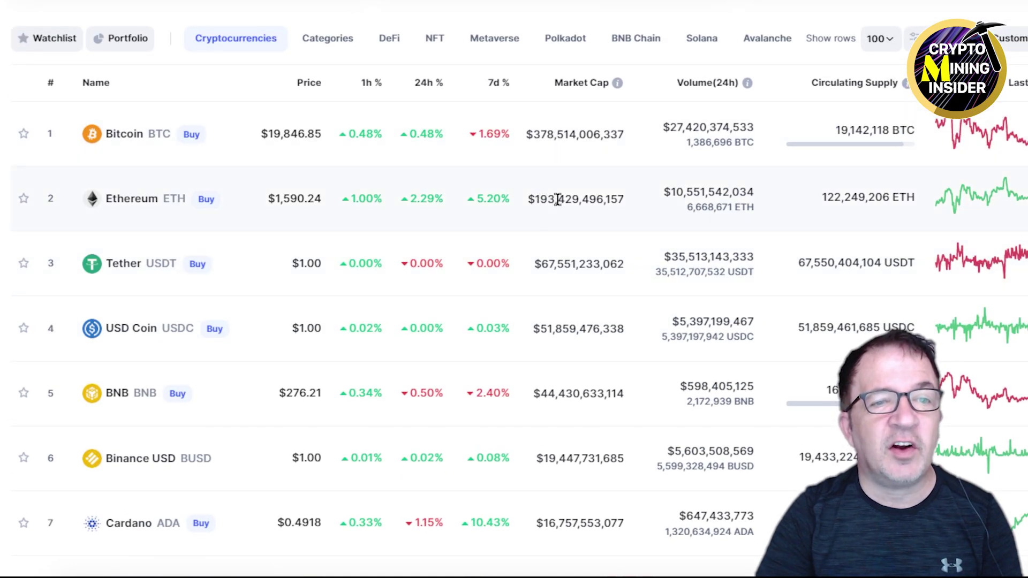
Step: Look through the lower-ranked coins to find Ethereum Classic and examine its price and market cap
scroll(555, 241, down, 5)
scroll(555, 245, down, 3)
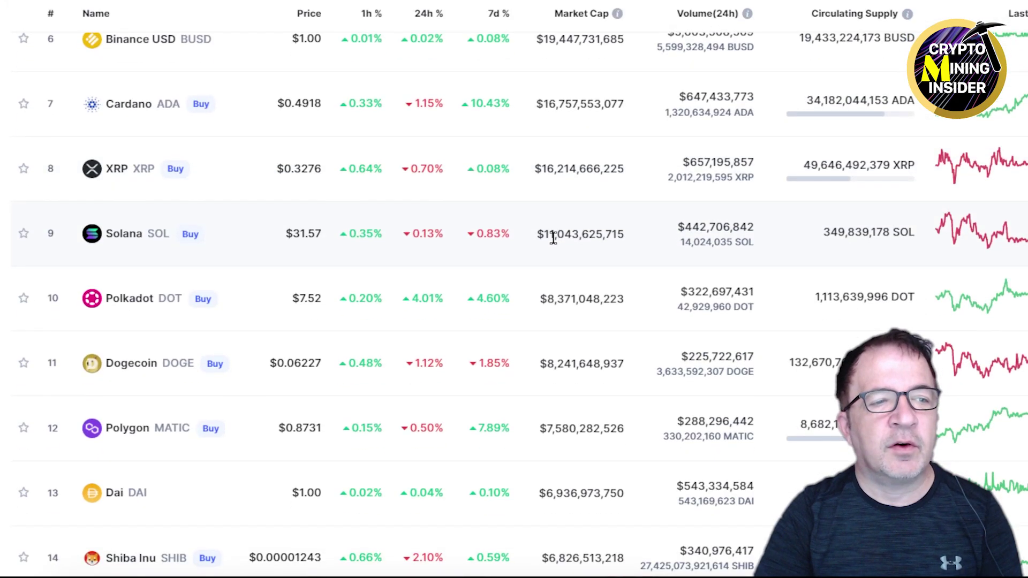
scroll(554, 241, down, 2)
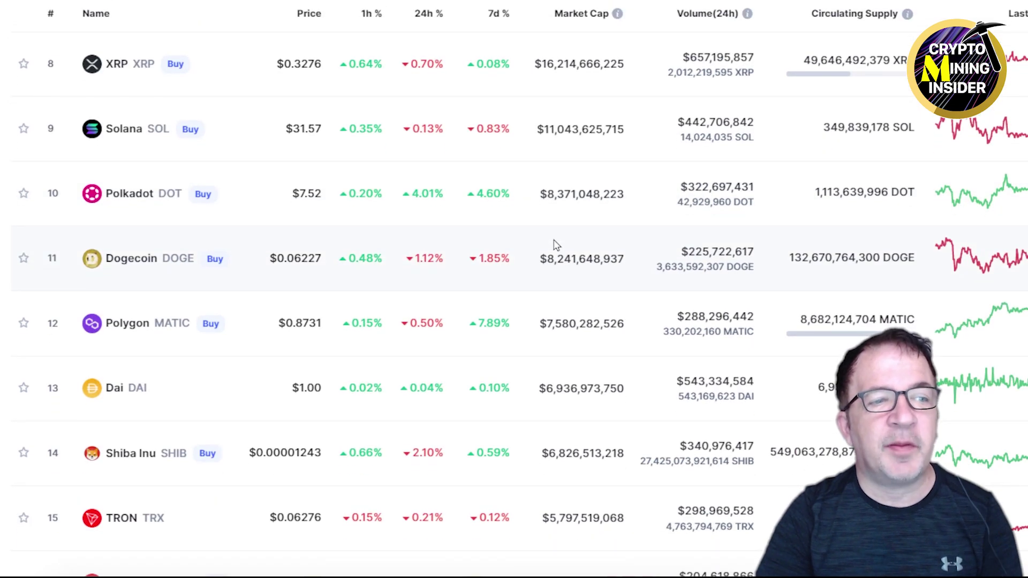
scroll(555, 245, down, 2)
scroll(554, 245, down, 2)
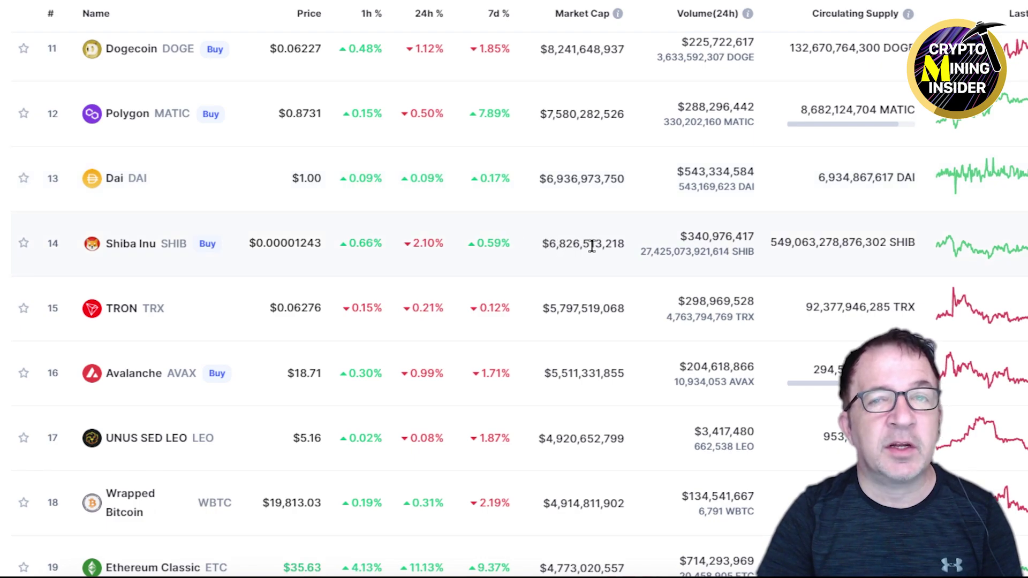
scroll(570, 258, down, 4)
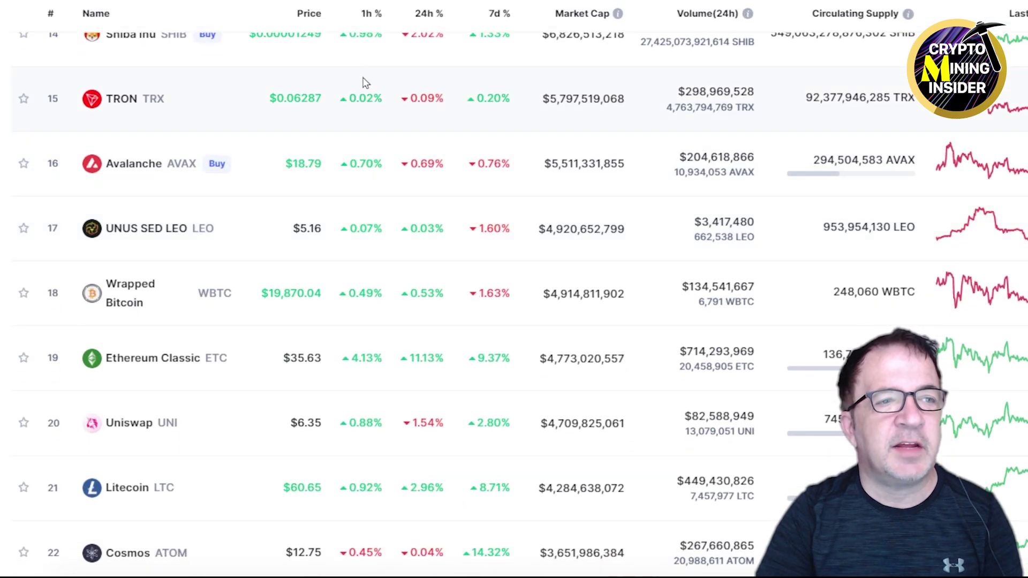
scroll(306, 181, down, 2)
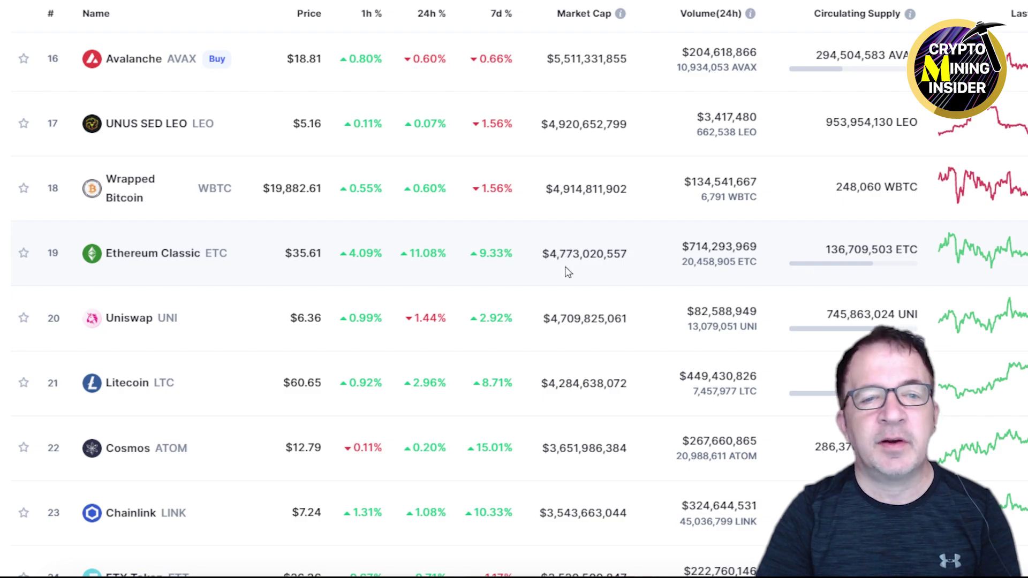
Step: Compare Ethereum's market cap with that of Ethereum Classic in the coin ranking
scroll(568, 272, up, 20)
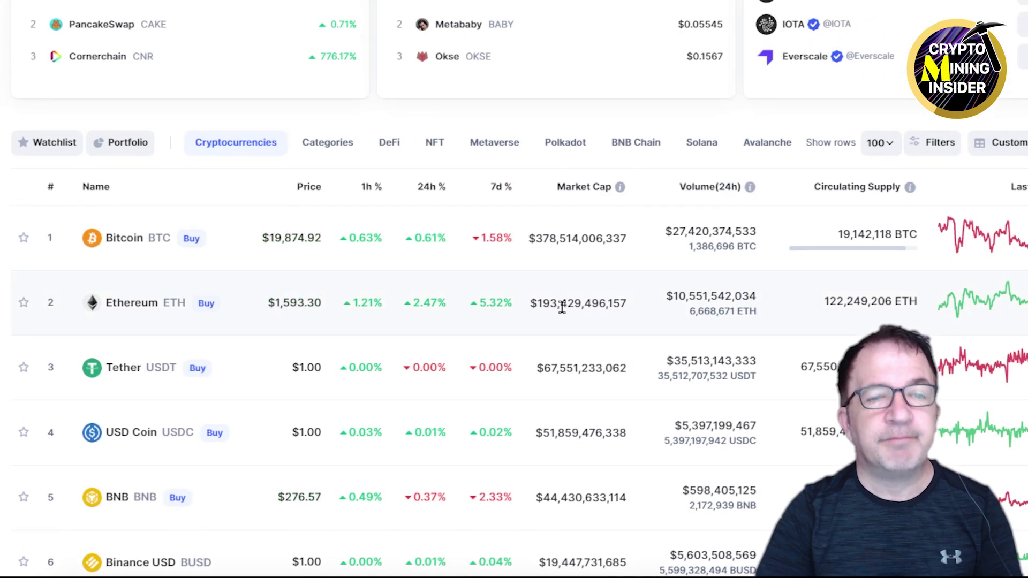
scroll(560, 308, down, 10)
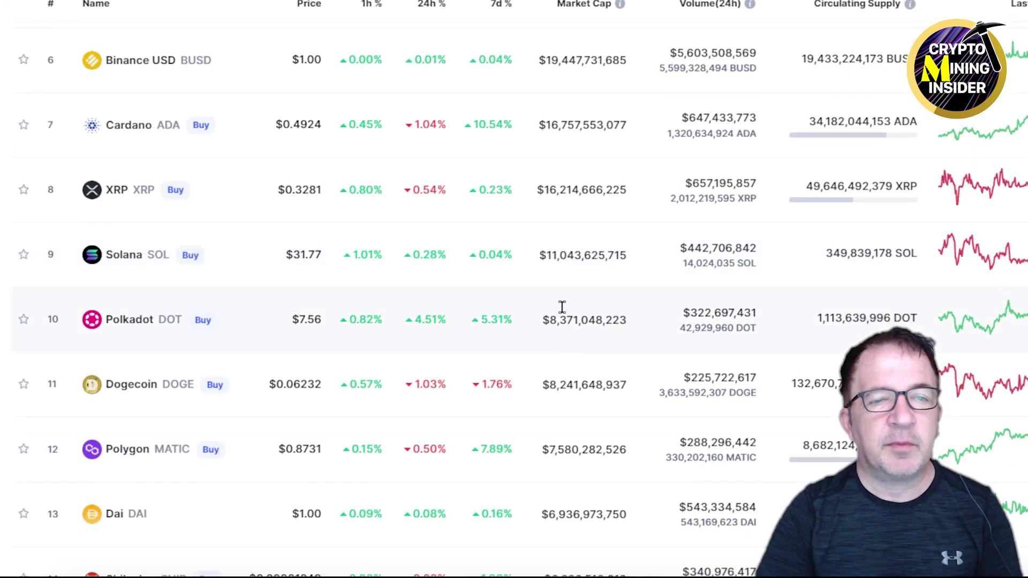
scroll(562, 313, down, 5)
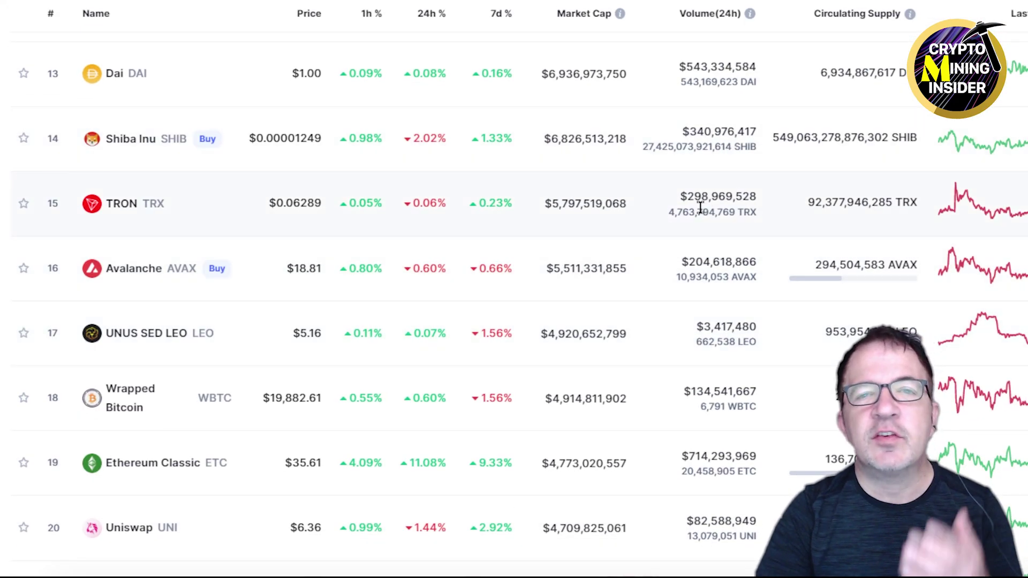
scroll(720, 236, up, 20)
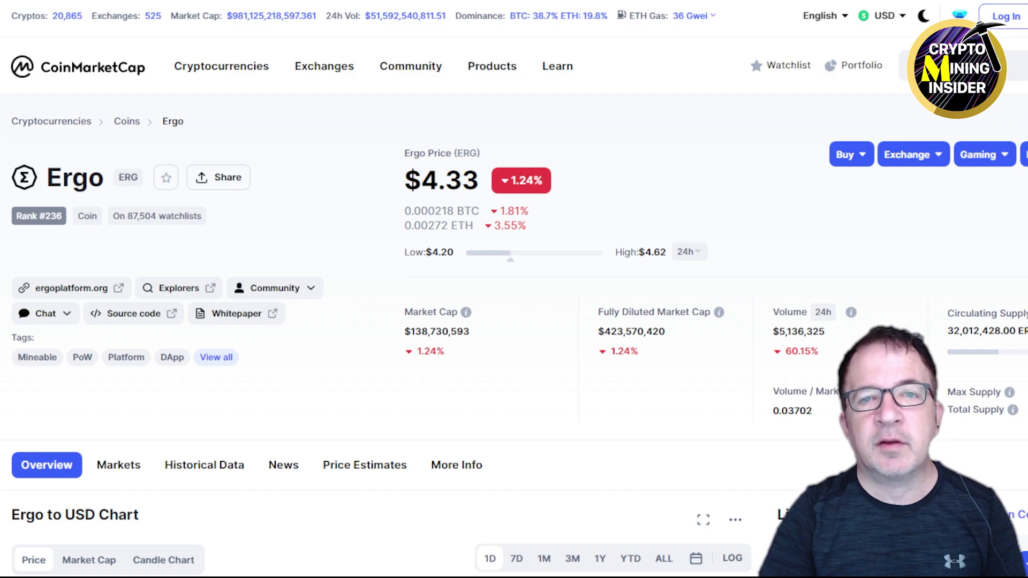
Step: Search CoinMarketCap for "flux" and open the page of the Flux (FLUX) coin
click(942, 65)
text(flux)
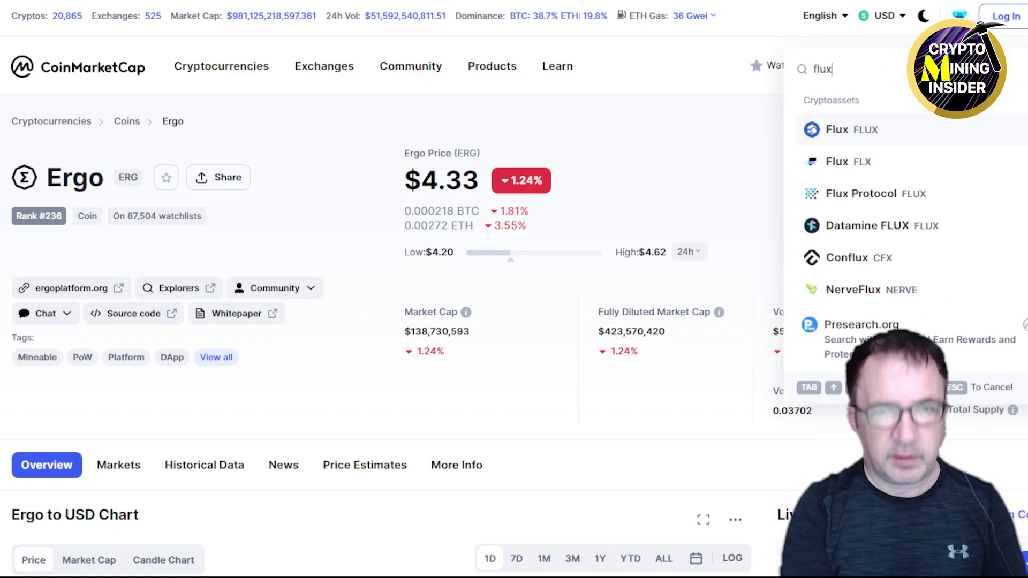
key(Return)
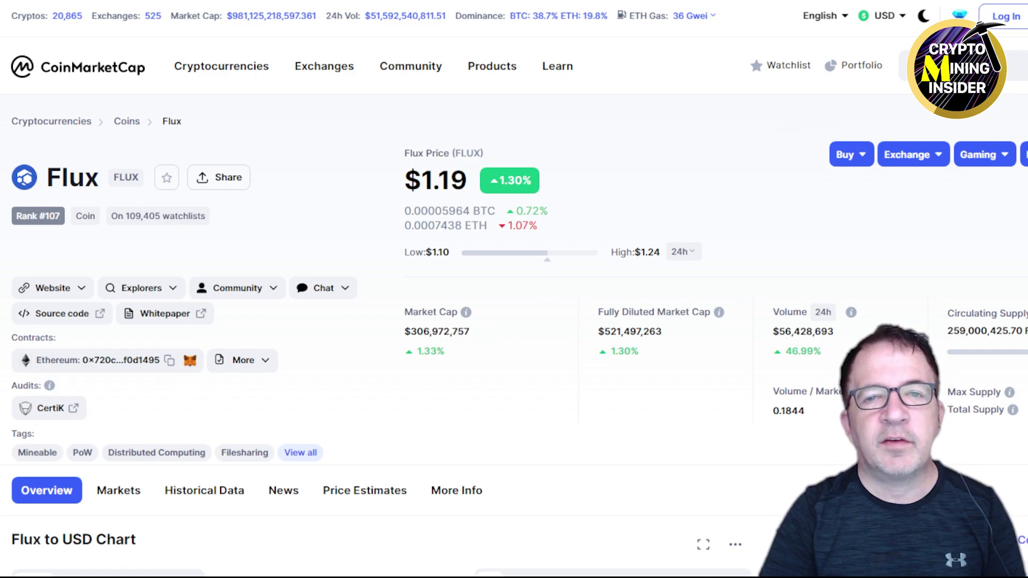
Step: Search CoinMarketCap for "rave" and open the Ravencoin (RVN) page
click(942, 65)
text(rave)
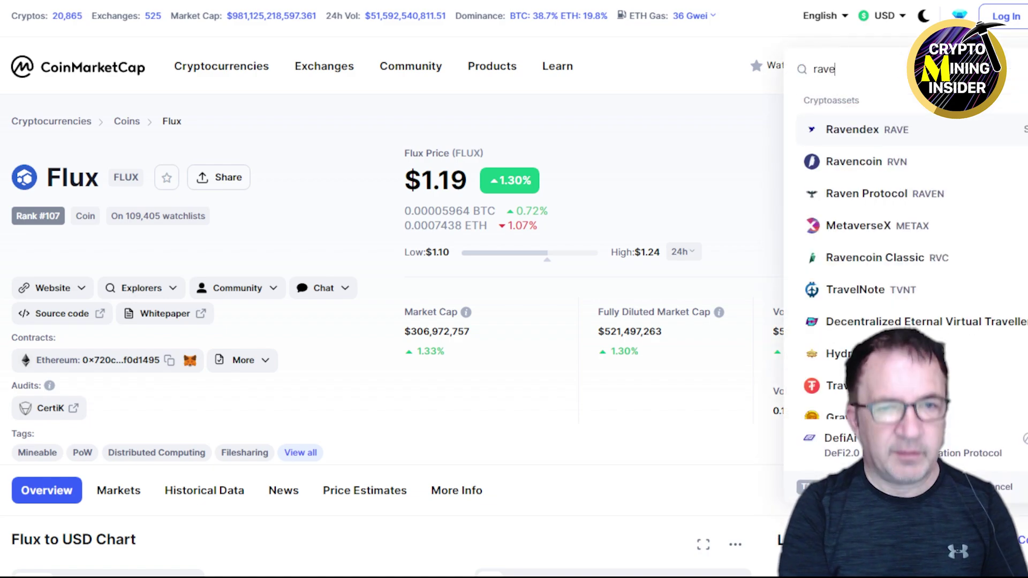
click(853, 161)
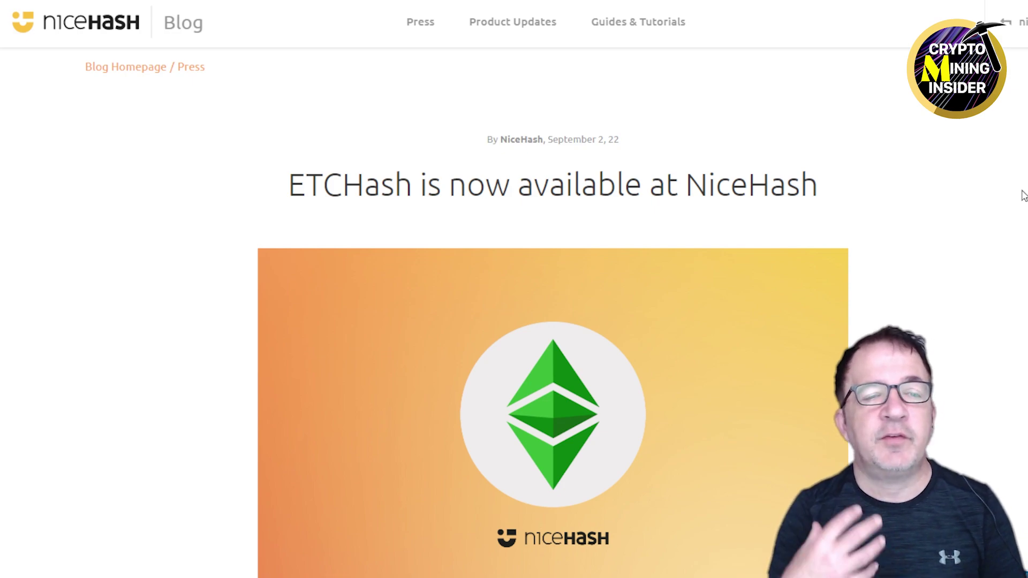
Step: Read the NiceHash blog article announcing ETCHash, including the section for buyers of hashpower
scroll(1022, 196, up, 1)
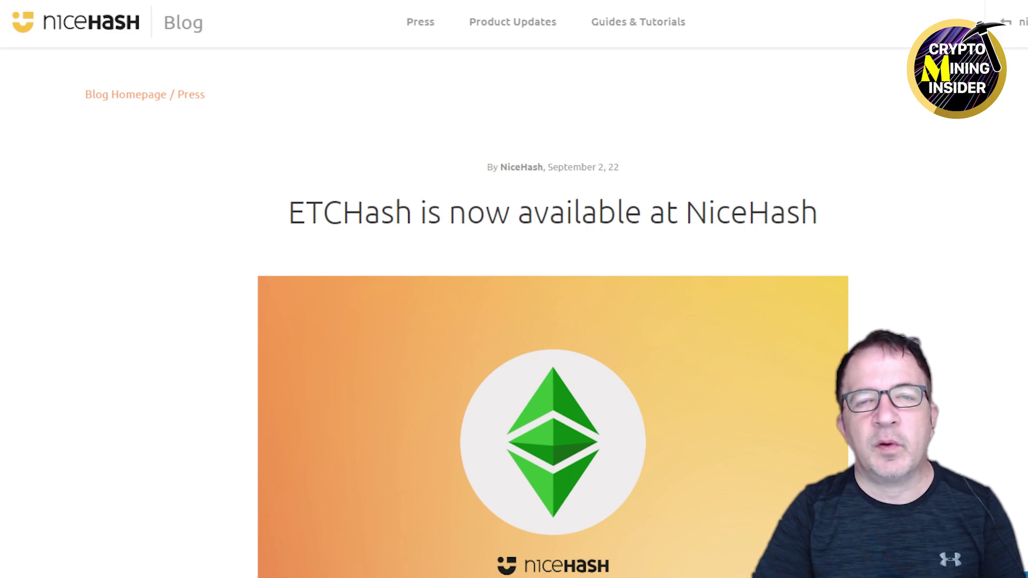
scroll(552, 321, down, 1)
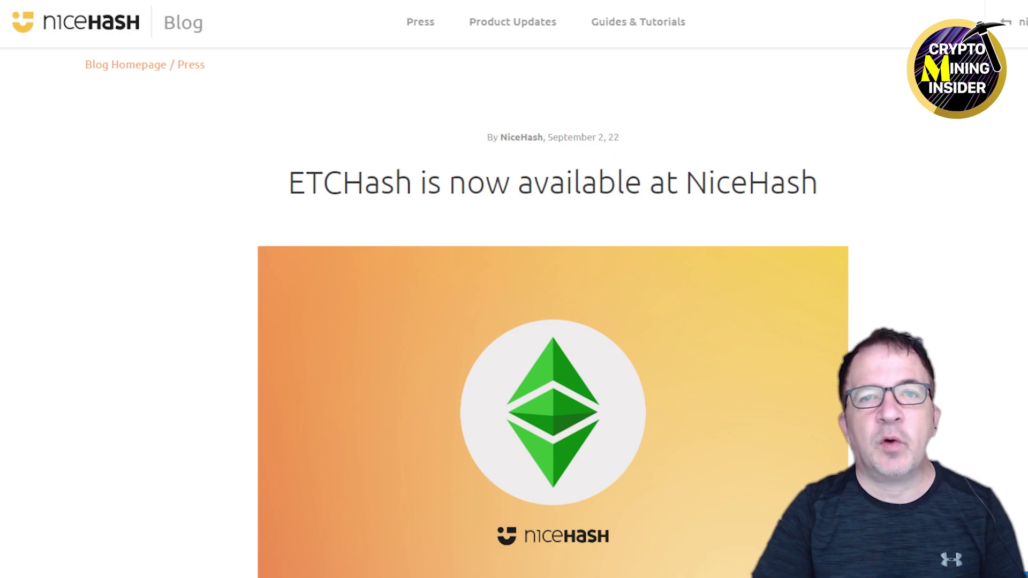
scroll(552, 321, down, 2)
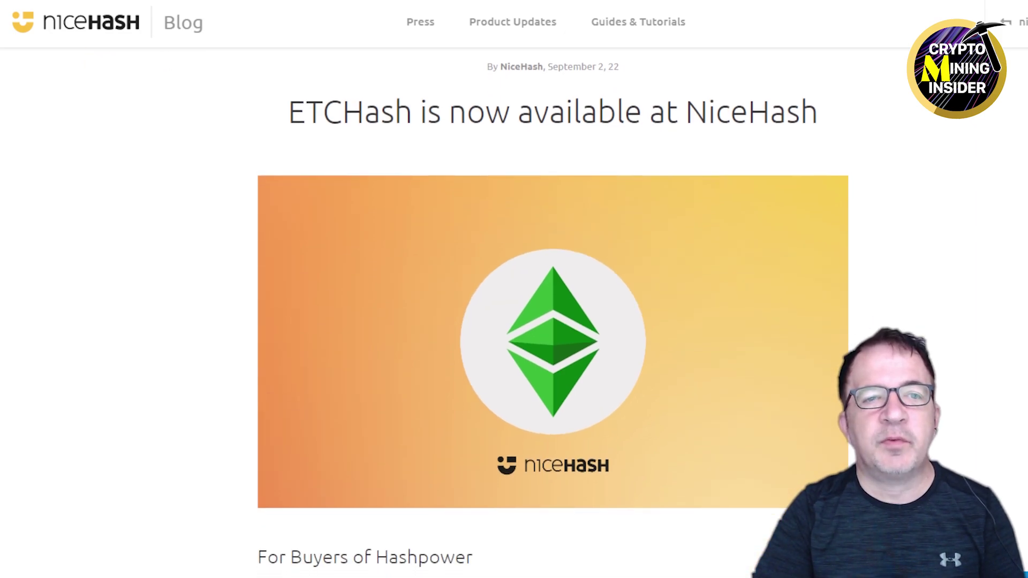
scroll(552, 322, down, 1)
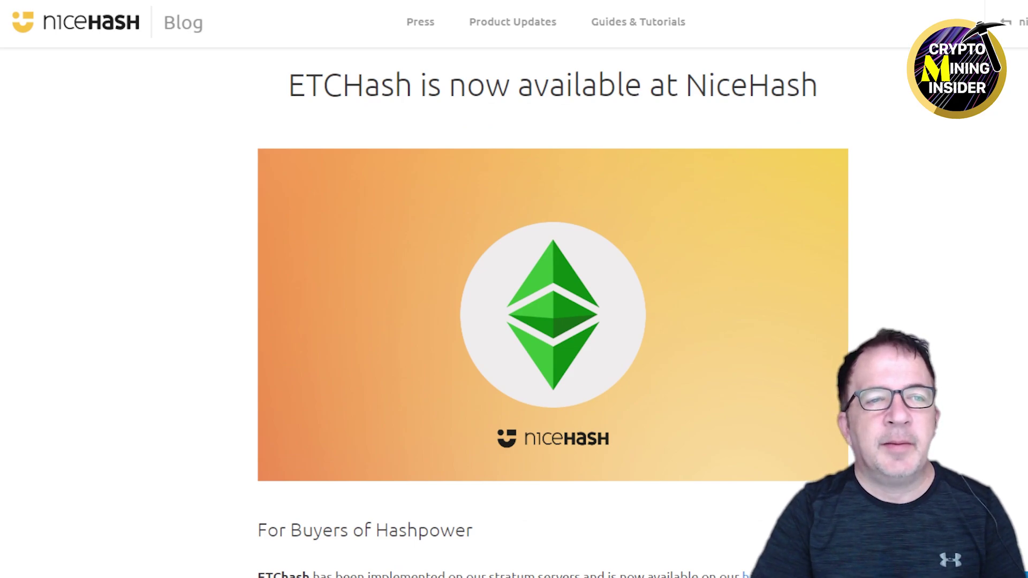
scroll(552, 321, down, 1)
scroll(358, 140, down, 7)
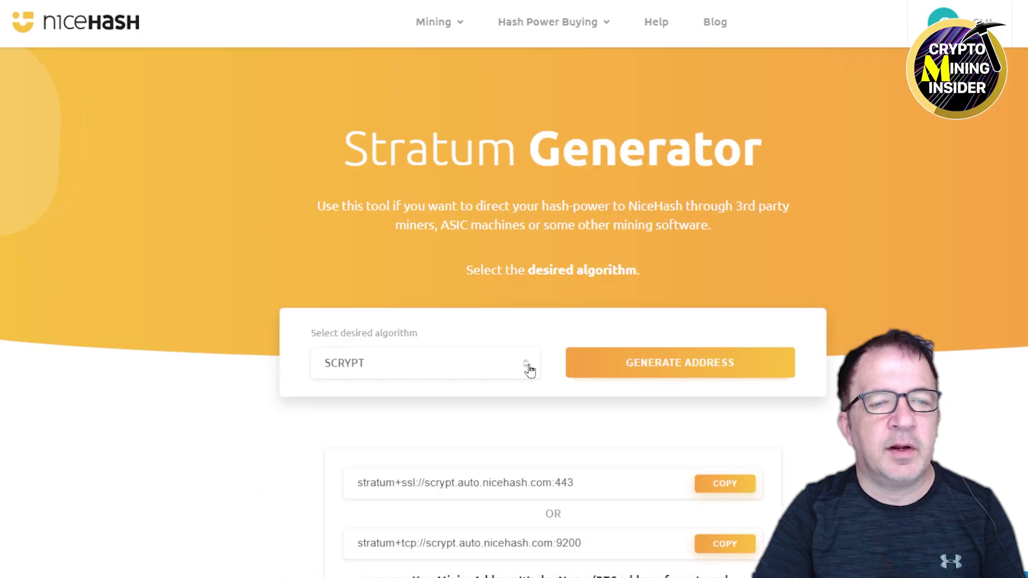
Step: Choose ETCHASH as the desired algorithm in the NiceHash Stratum Generator
click(525, 367)
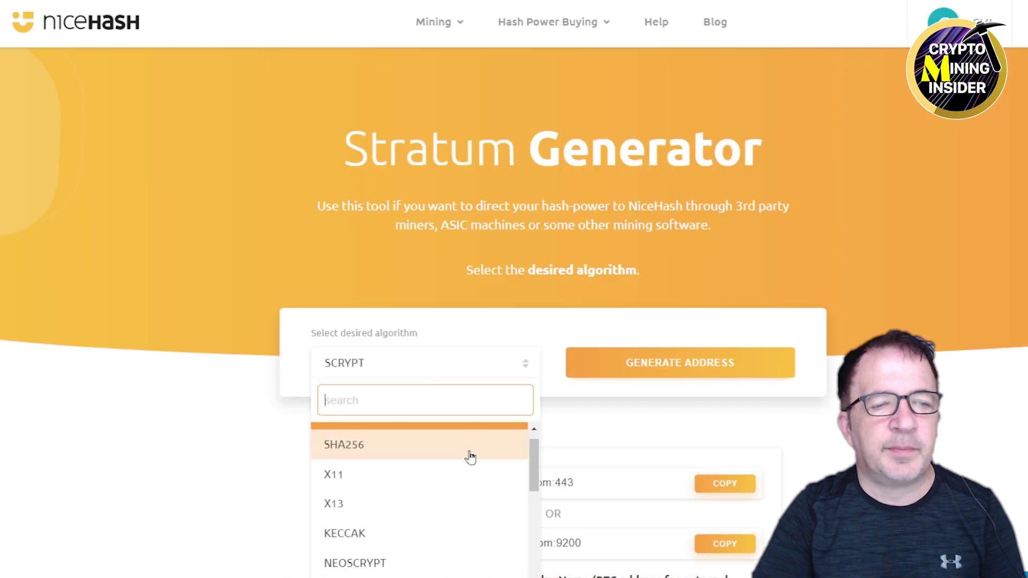
scroll(470, 458, down, 6)
scroll(460, 458, up, 2)
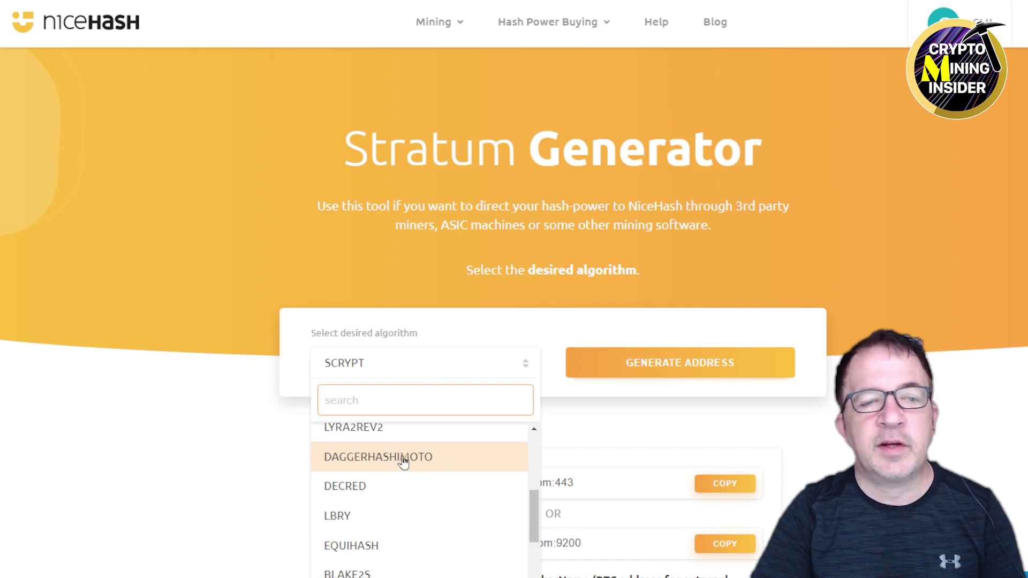
scroll(403, 462, down, 6)
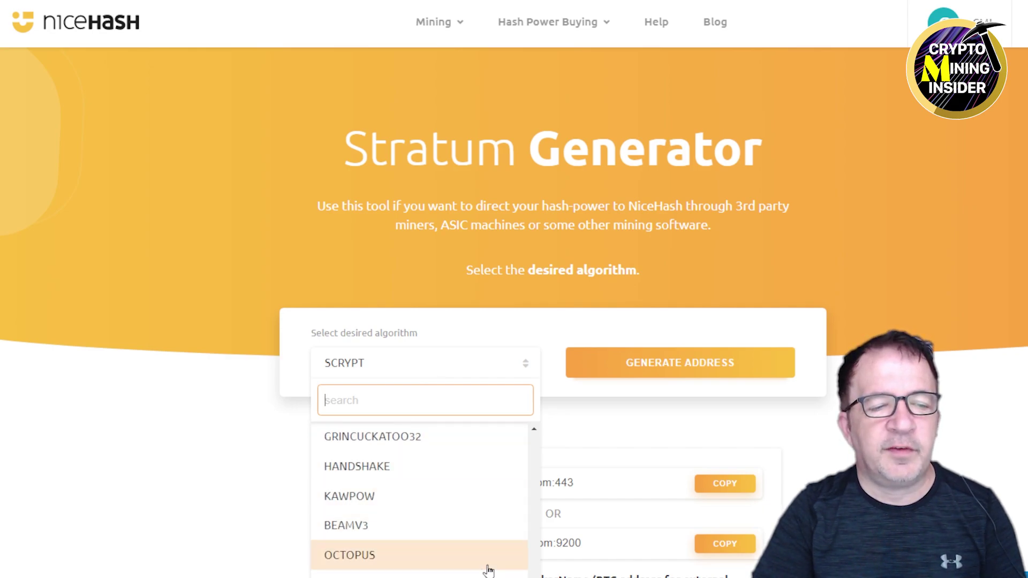
scroll(368, 278, down, 6)
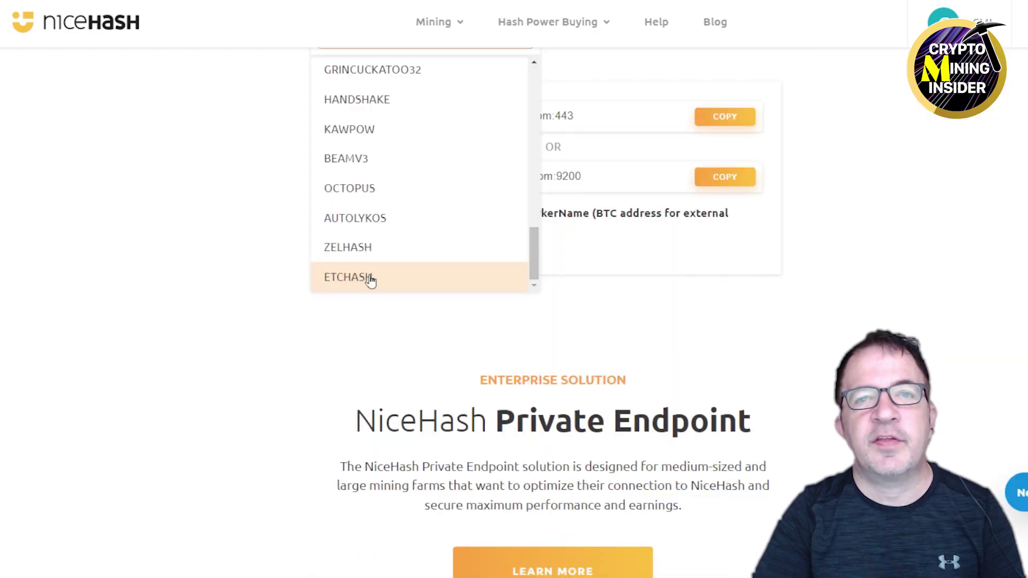
click(374, 278)
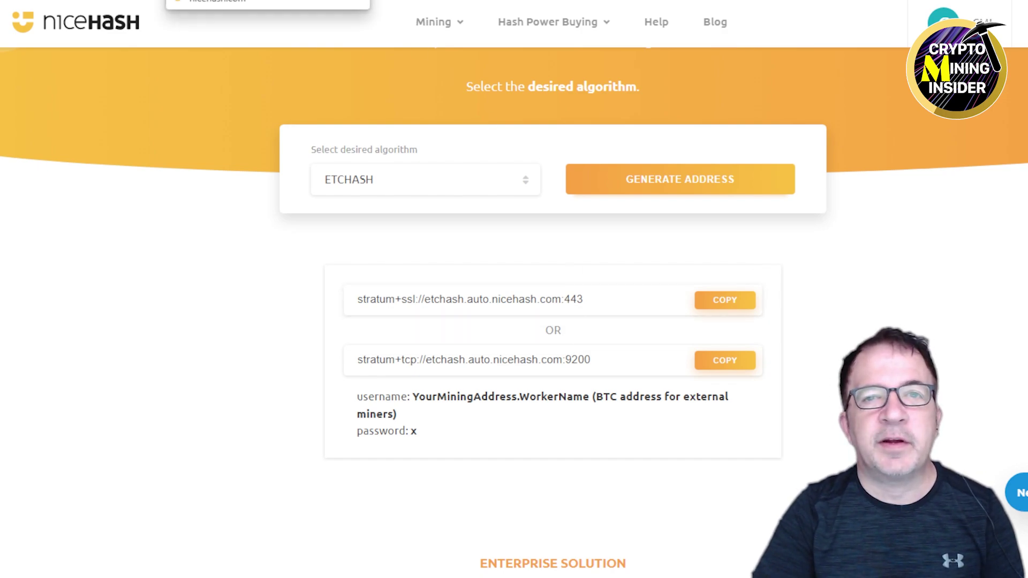
Step: Return to the ETCHash blog article and read the sellers and compatible miners sections
click(225, 0)
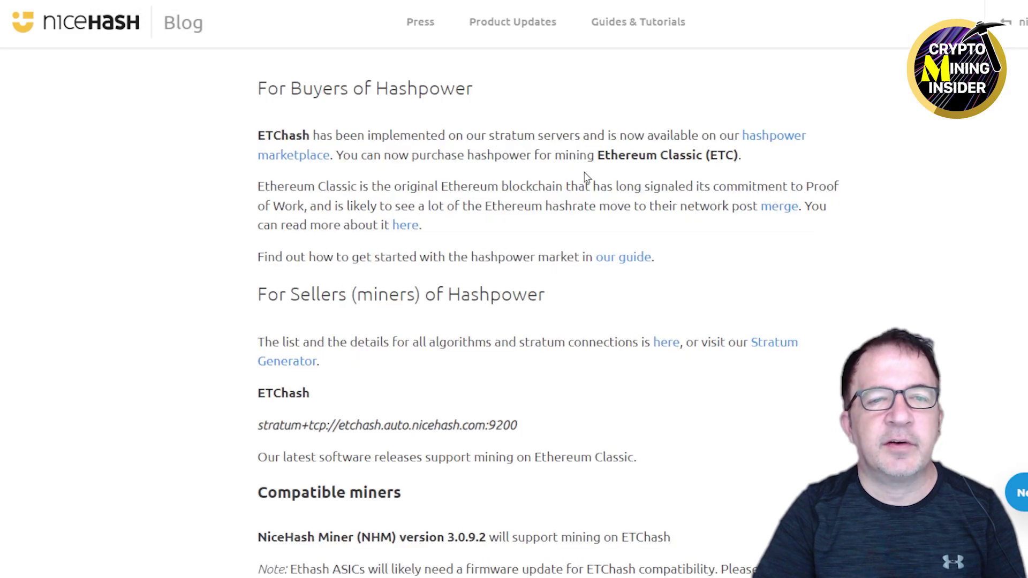
scroll(524, 246, down, 3)
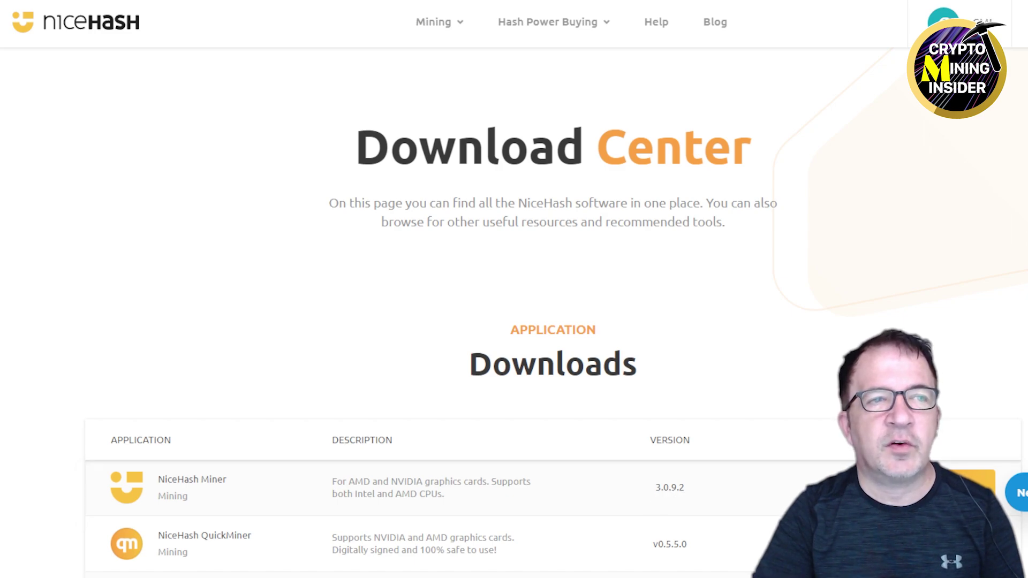
Step: Check the NiceHashMiner 3.0.9.2 release notes on GitHub and the NBMiner v42.3 release page for ETCHash support
click(321, 1)
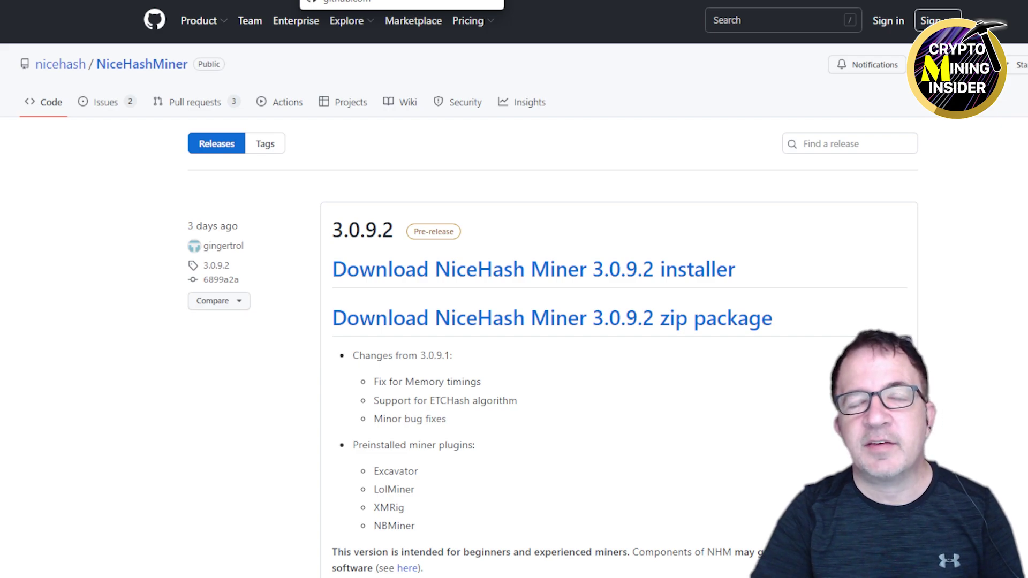
click(348, 1)
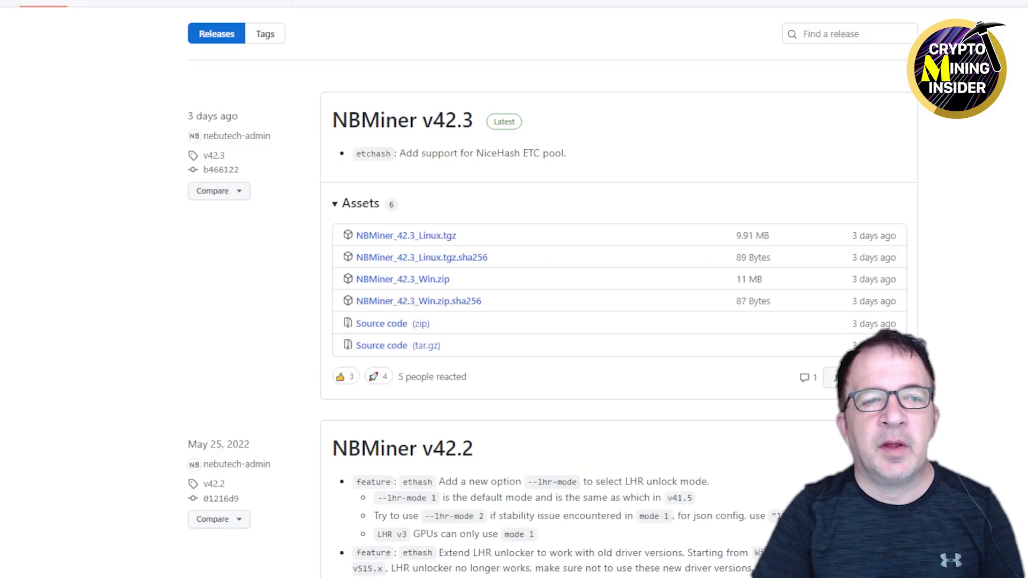
scroll(603, 118, up, 2)
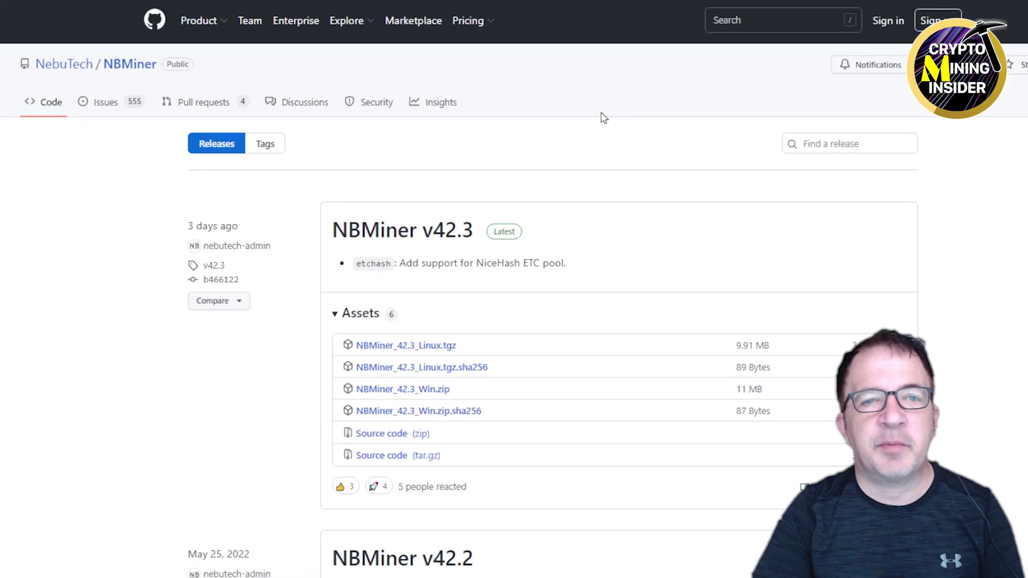
Step: Review the application downloads listed in the NiceHash Download Center
mouse_move(282, 243)
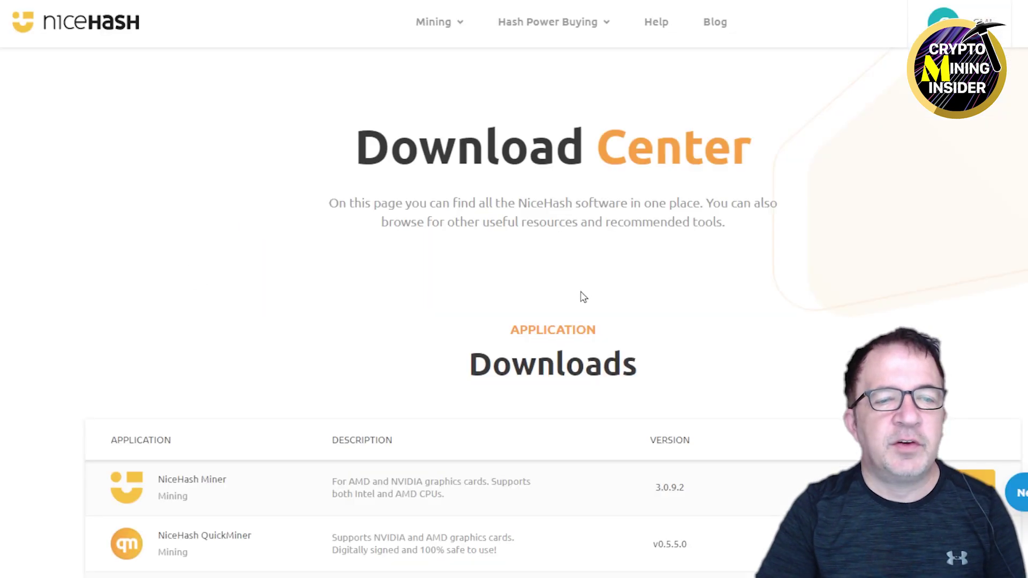
scroll(582, 296, down, 3)
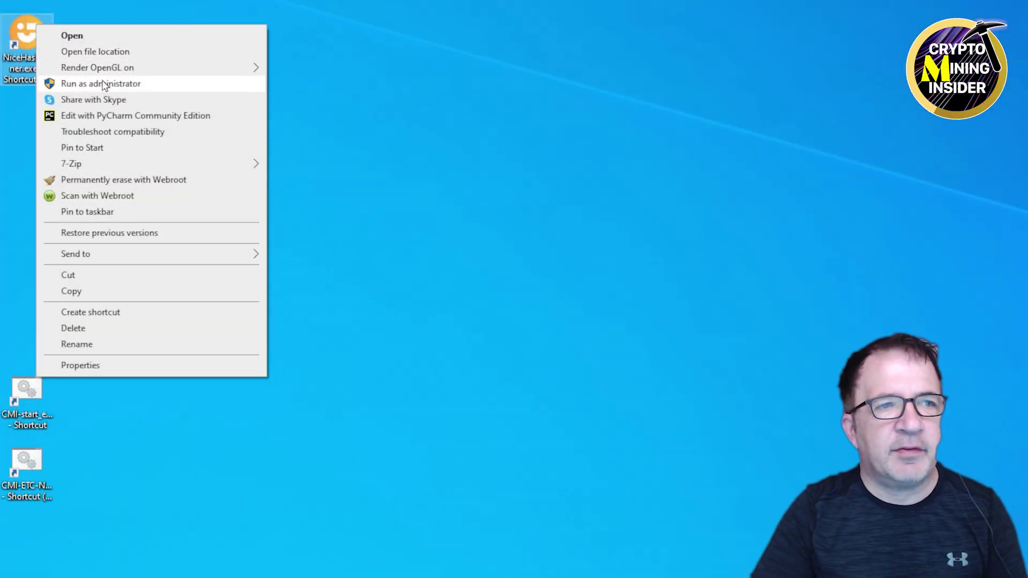
Step: Launch NiceHash Miner from its desktop shortcut as administrator and check its version information
click(103, 84)
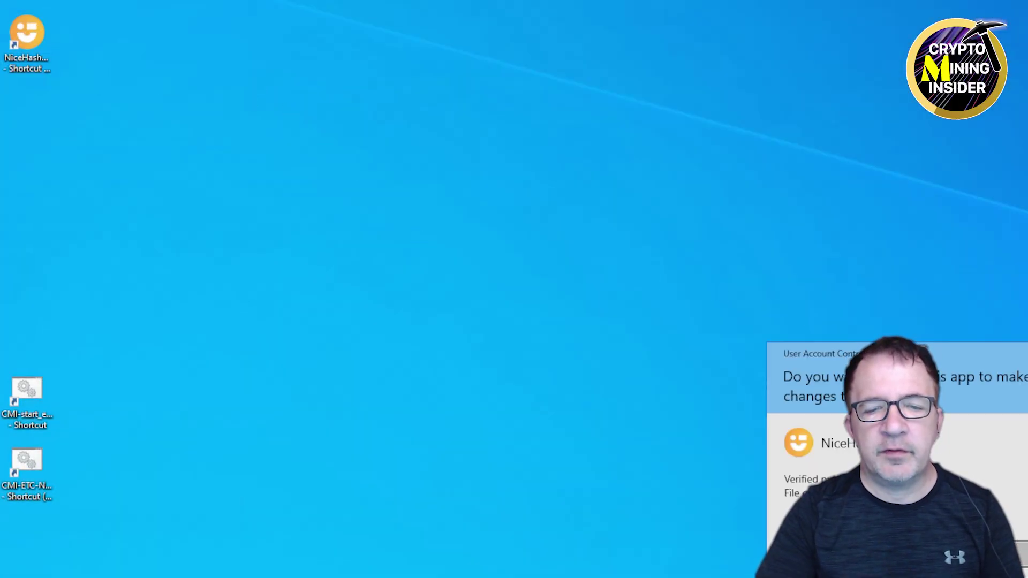
key(alt+y)
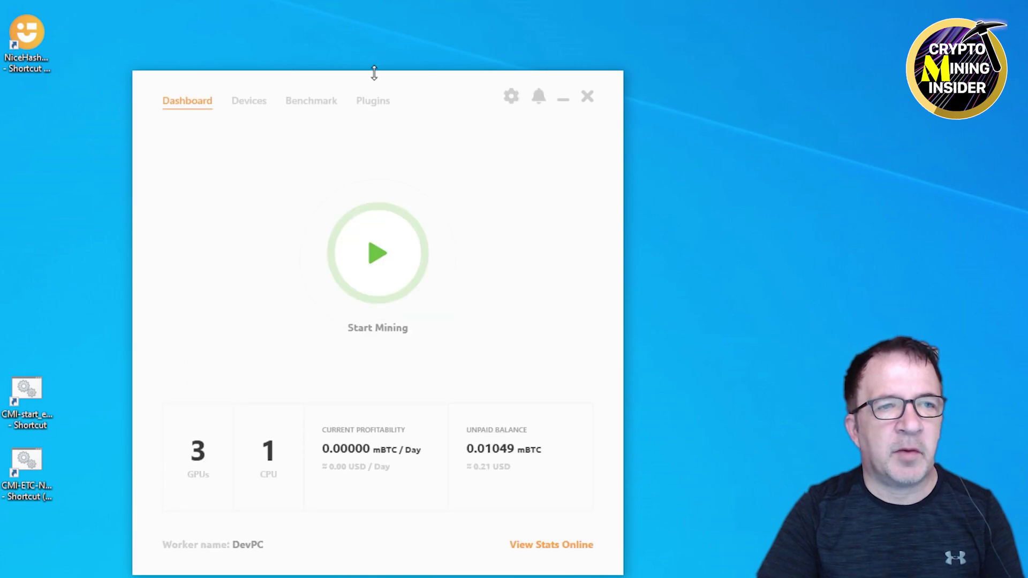
drag(376, 80, 385, 31)
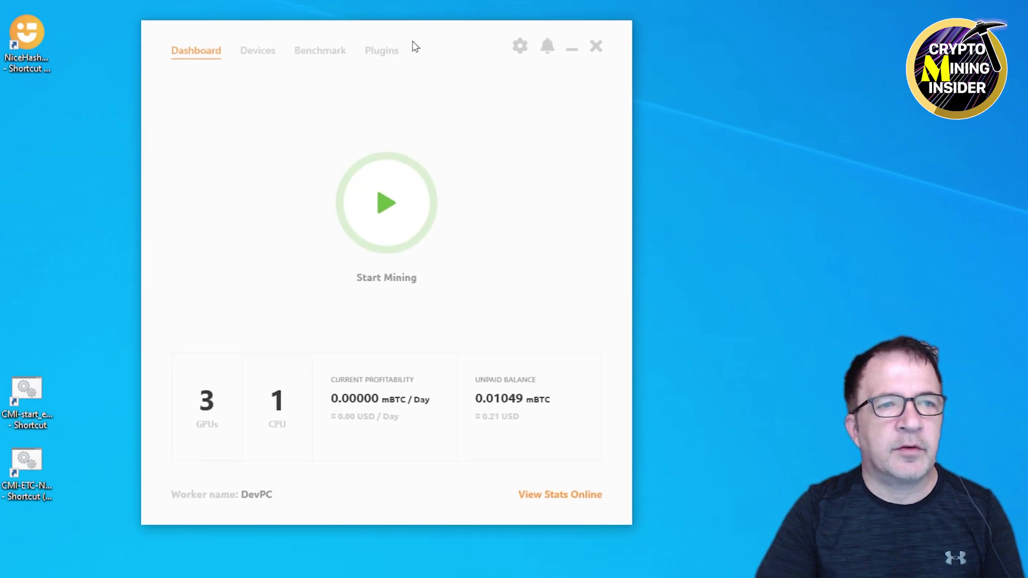
click(520, 47)
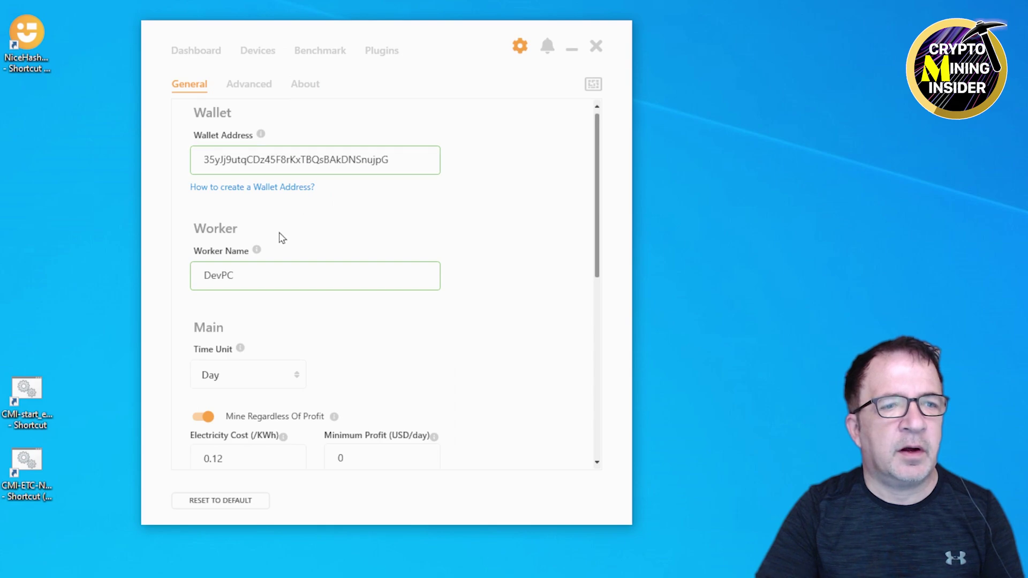
click(311, 91)
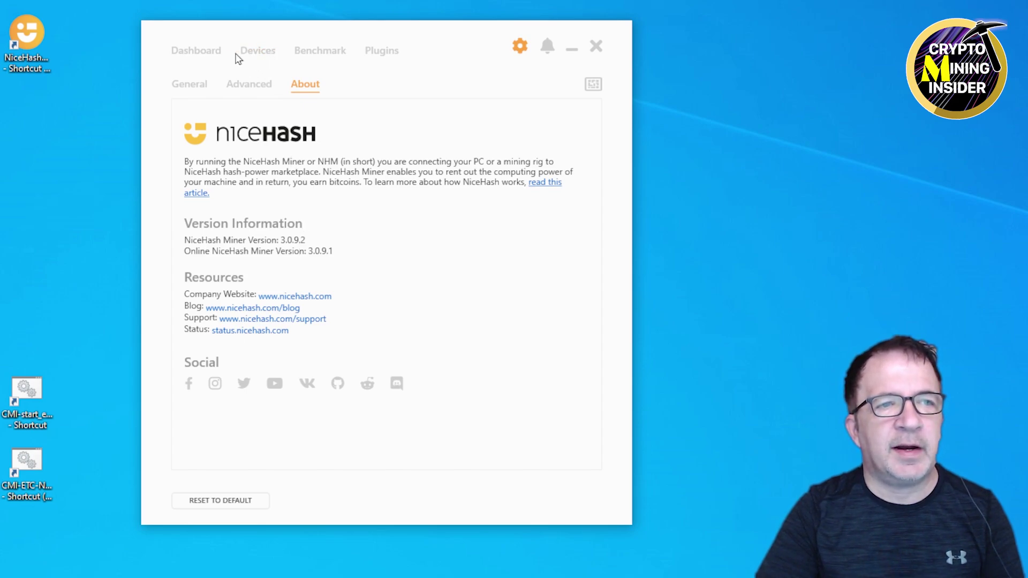
Step: List the benchmark algorithms of the ASUS RTX 3060 Ti and find the NBMiner EtcHash entry
click(326, 55)
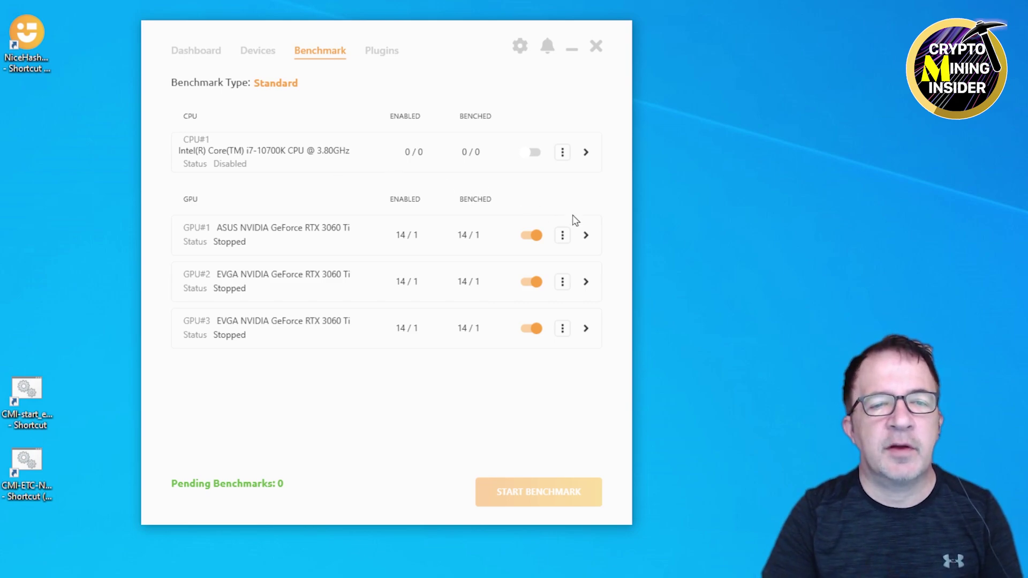
click(589, 241)
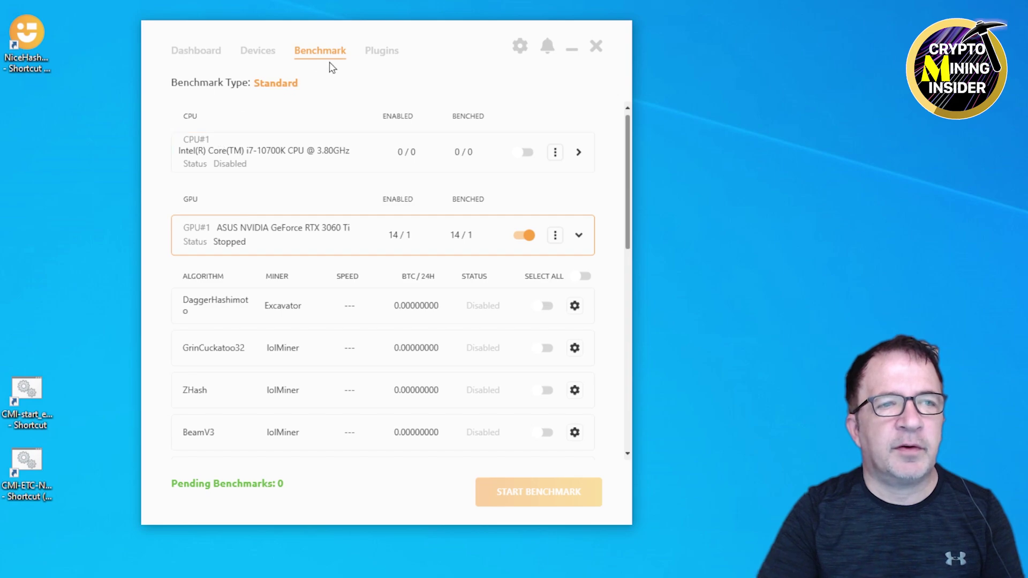
scroll(321, 295, down, 5)
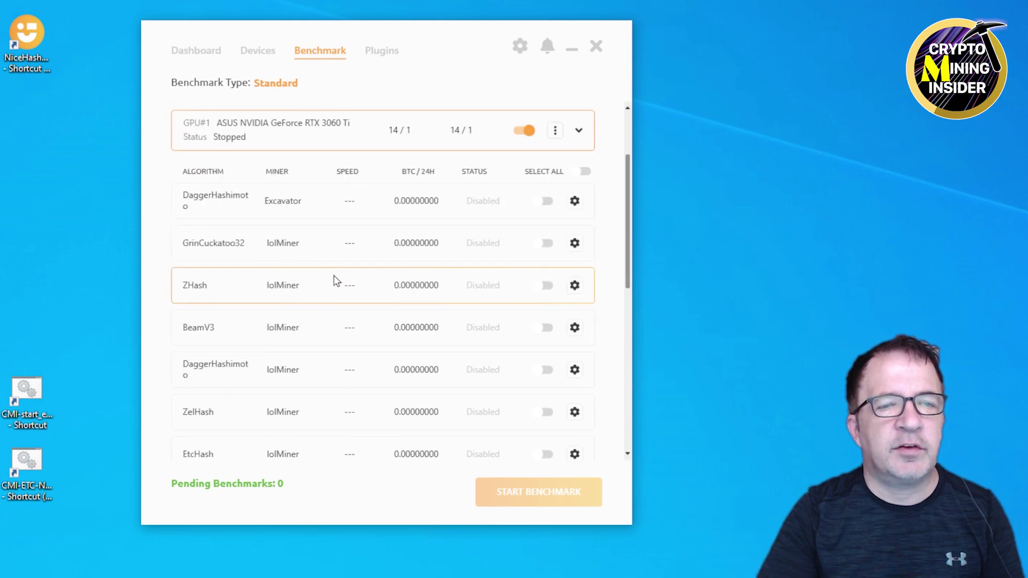
scroll(353, 257, down, 5)
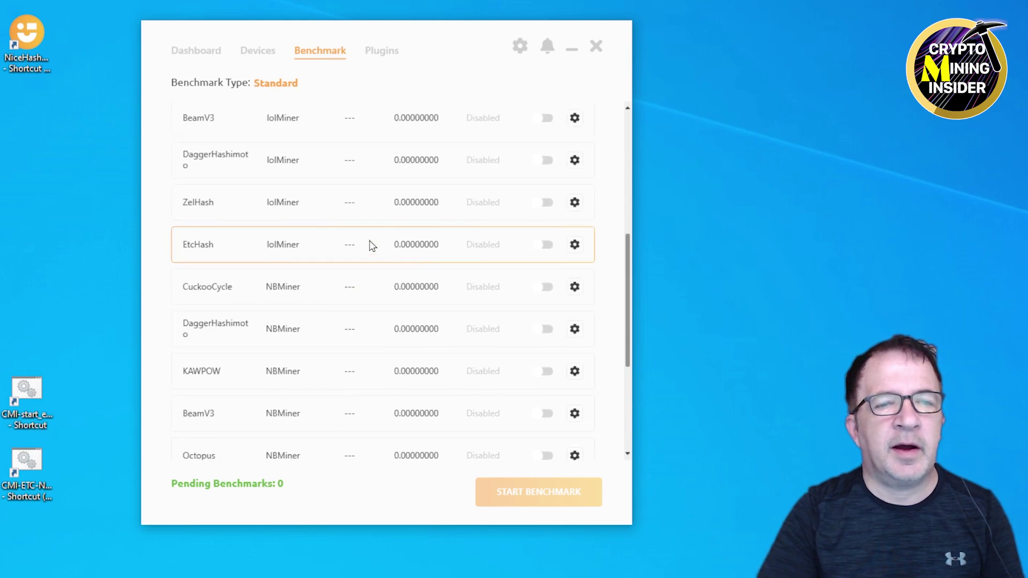
scroll(372, 245, down, 1)
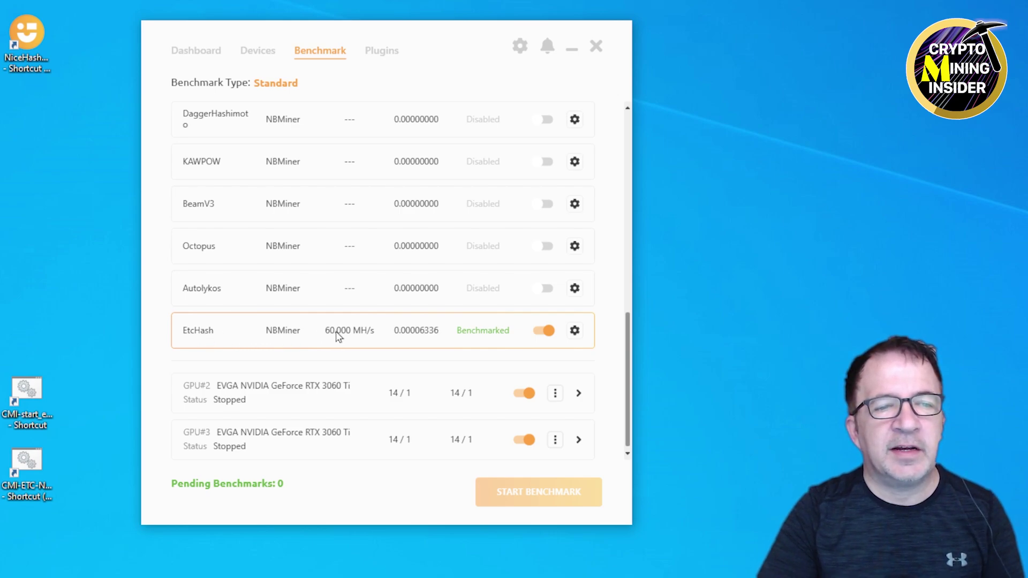
Step: Review the NBMiner EtcHash benchmark speed, power usage and extra launch parameters, and collapse the ASUS GPU's algorithm list
click(574, 332)
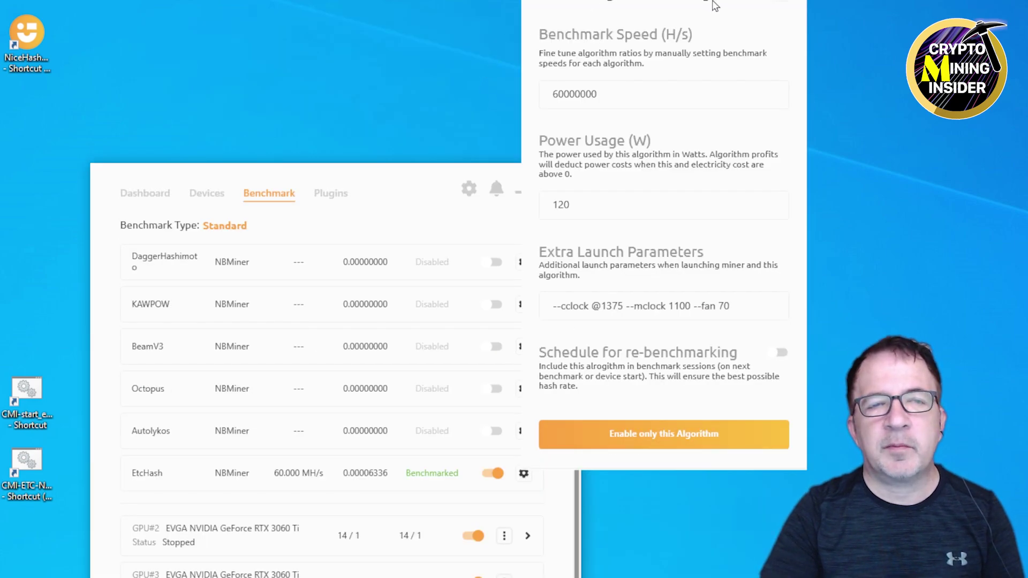
click(570, 93)
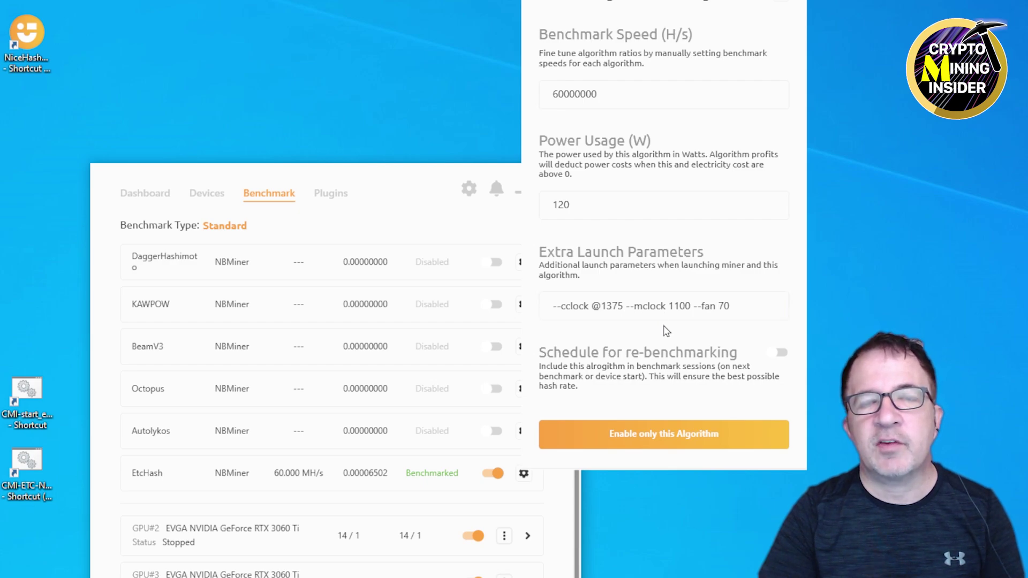
click(417, 181)
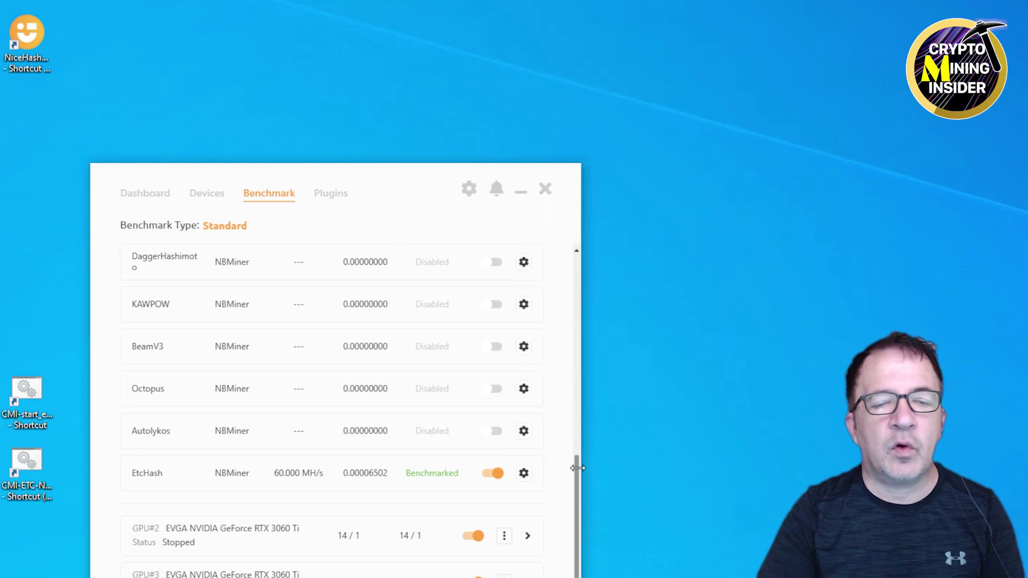
drag(576, 473, 550, 287)
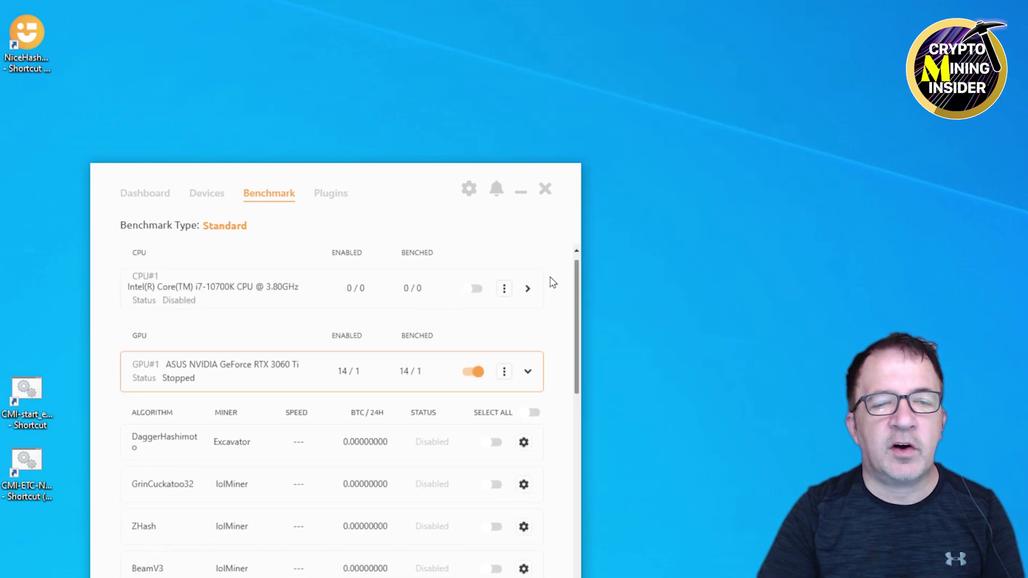
click(529, 366)
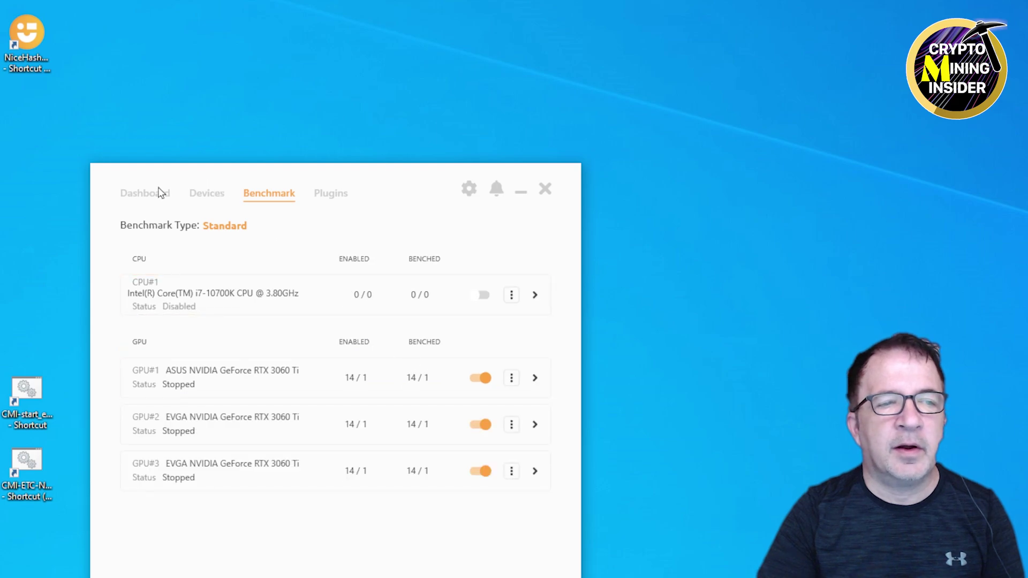
Step: Check the status of the mining devices and start mining from the dashboard
click(199, 194)
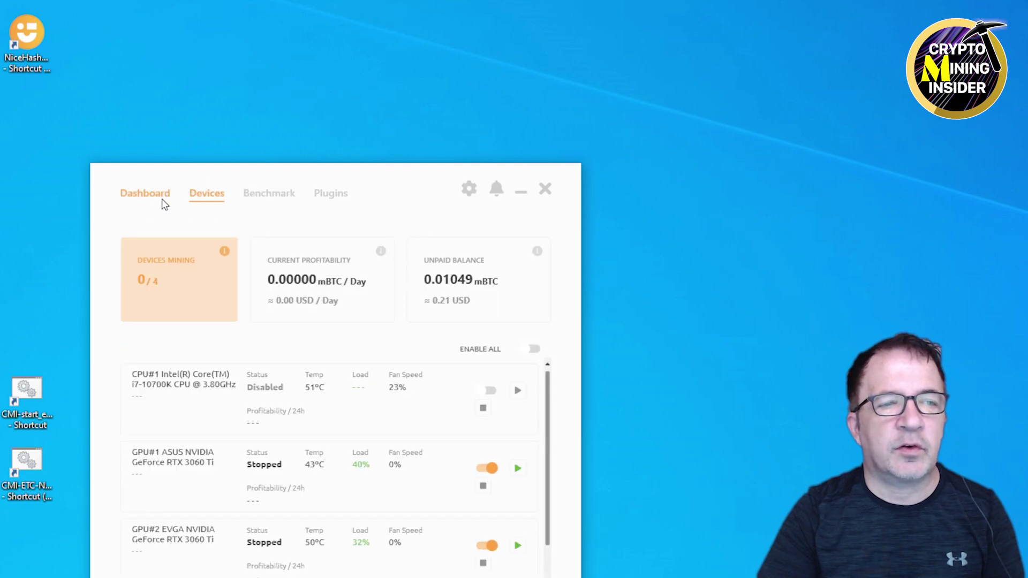
scroll(218, 395, down, 2)
scroll(287, 403, up, 2)
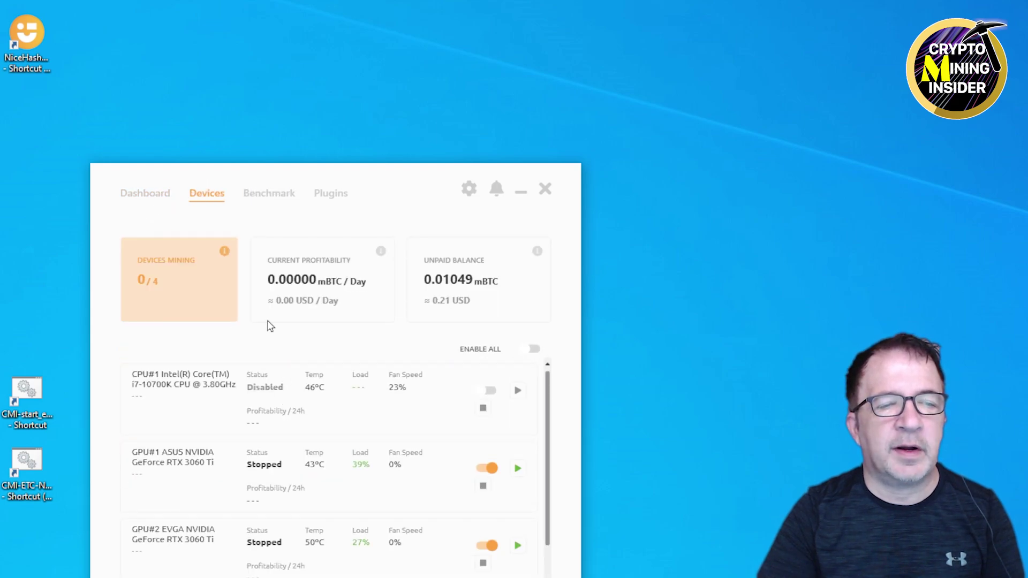
click(145, 194)
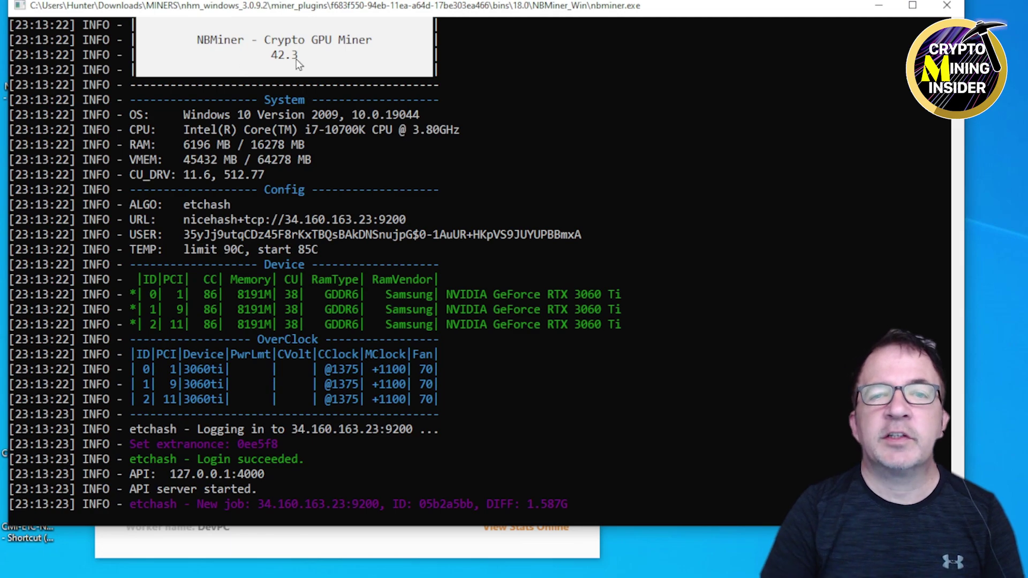
Step: Reposition the NBMiner console window and examine its etchash configuration, device, overclock and login output
drag(229, 12, 222, 6)
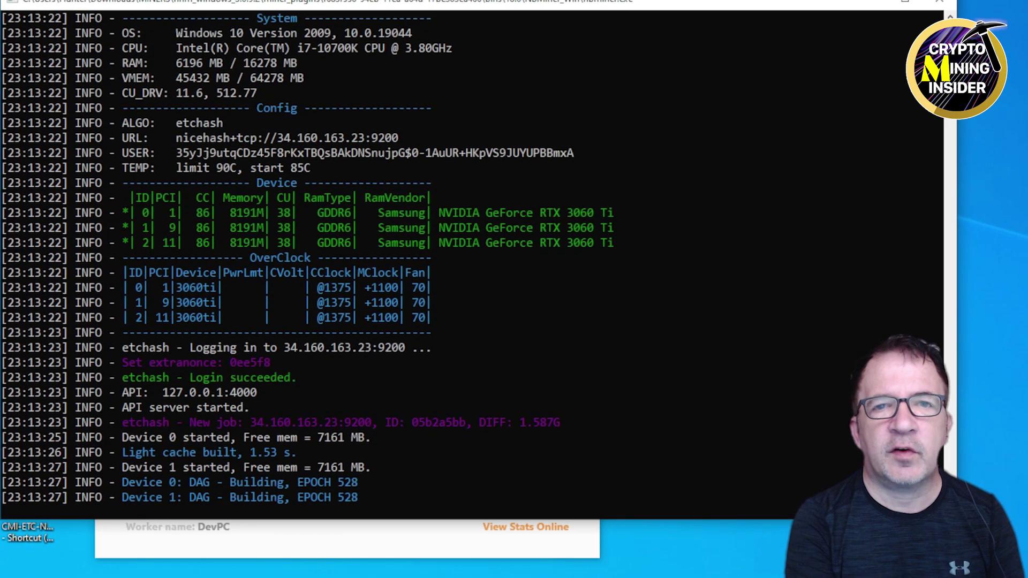
double_click(757, 3)
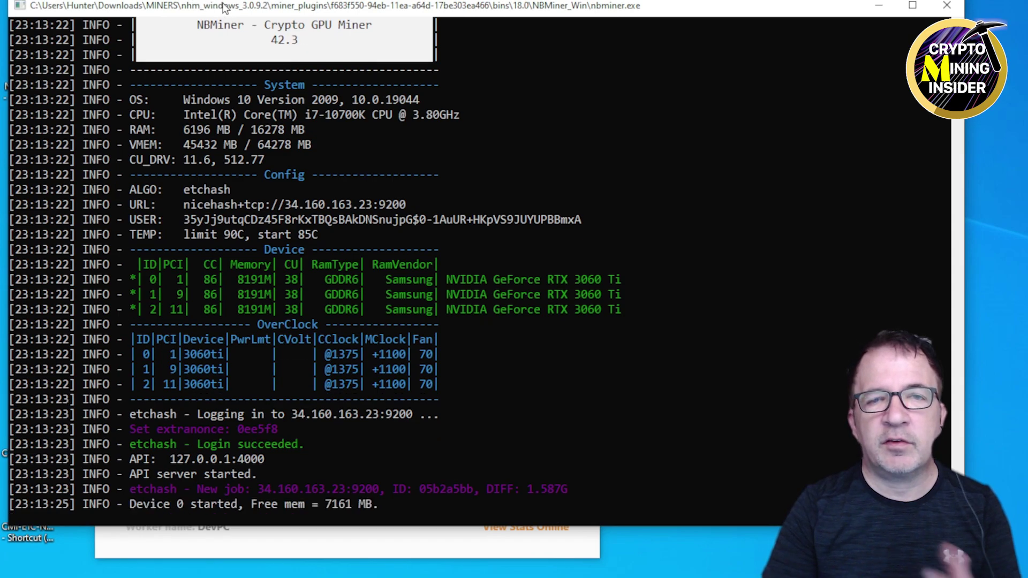
drag(224, 8, 217, 1)
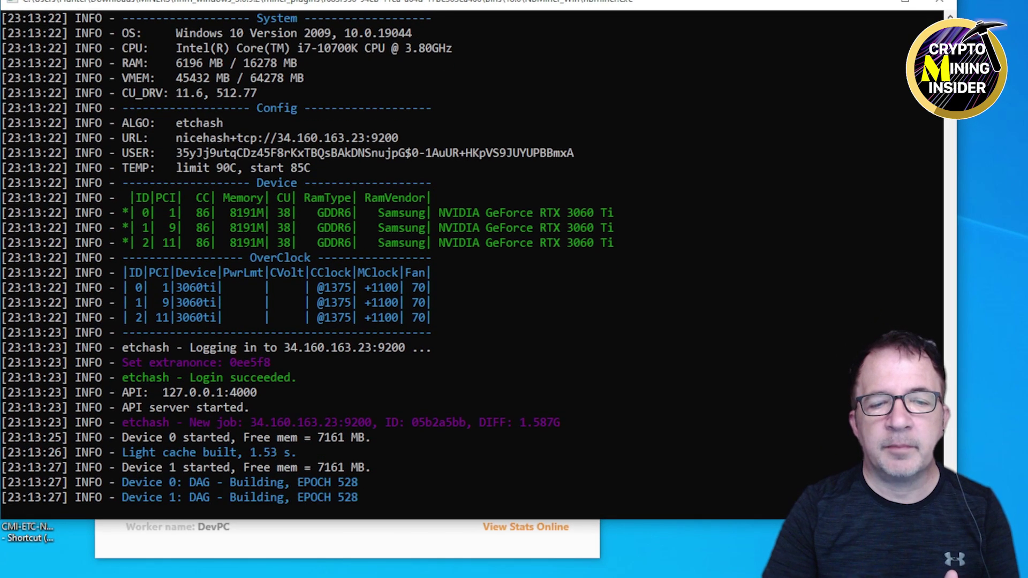
double_click(230, 4)
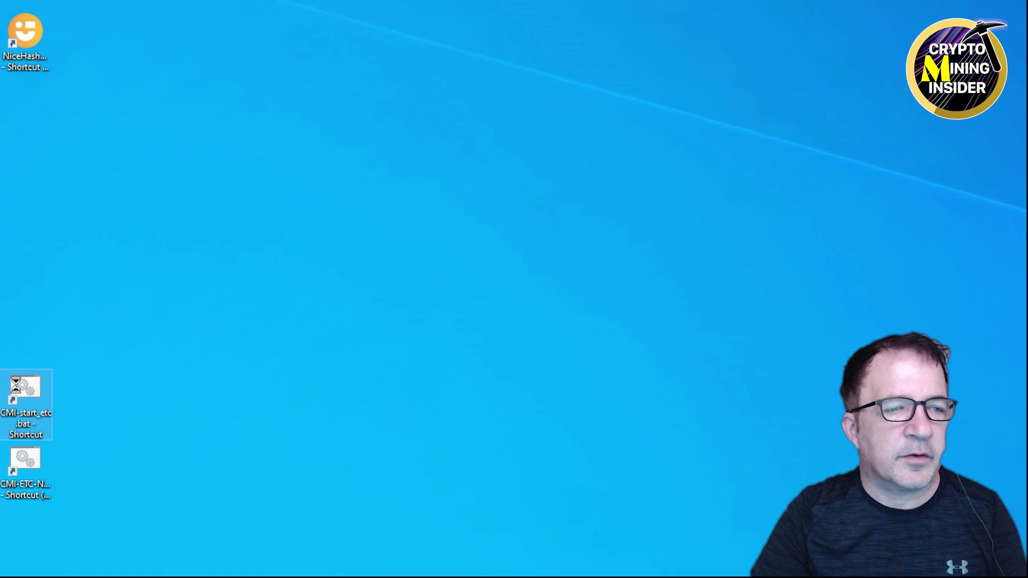
Step: Run the CMI-start_etc.bat shortcut as administrator and examine NBMiner's etchash login, DAG building, accepted shares and hashrate summaries
right_click(21, 387)
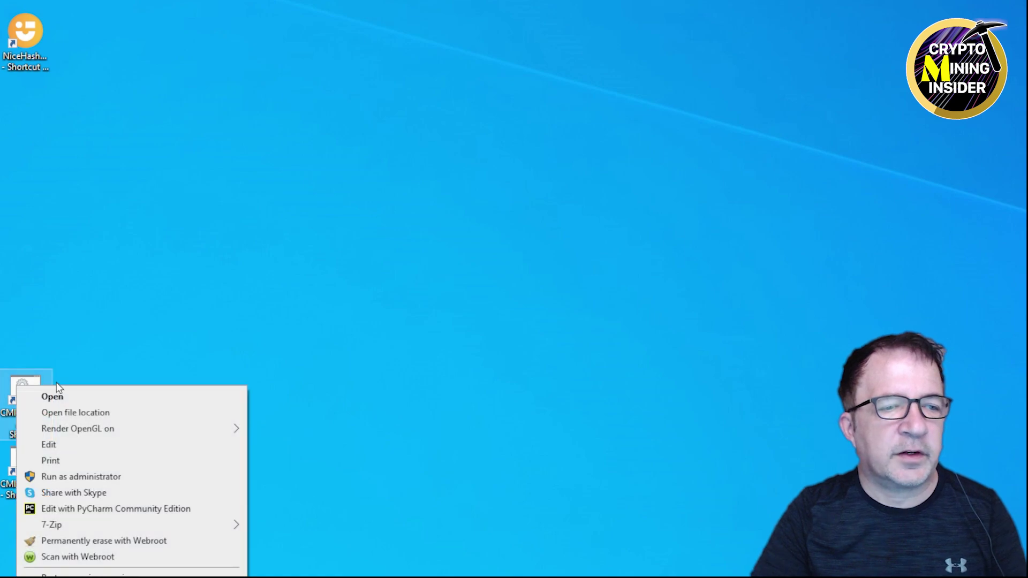
click(87, 477)
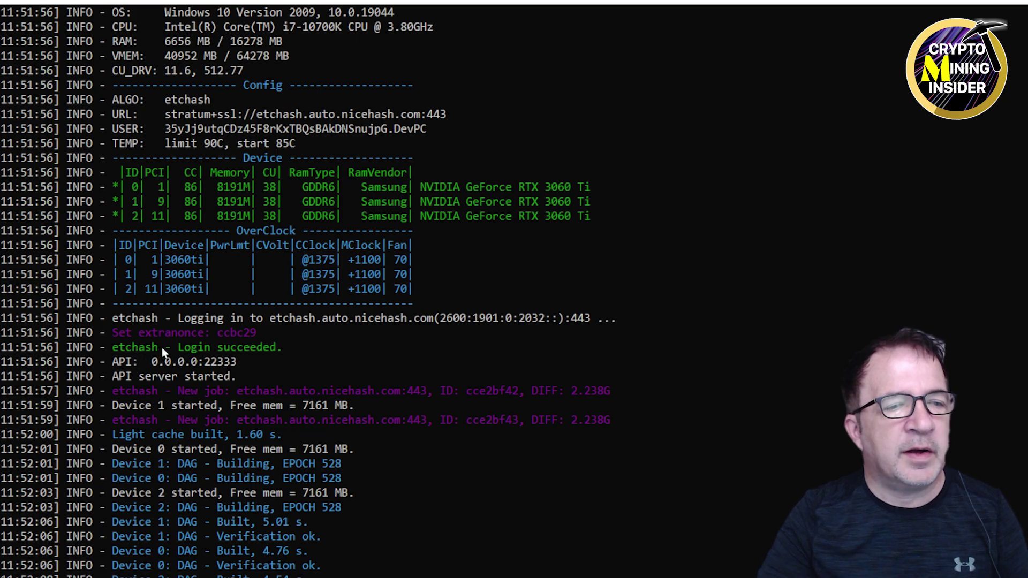
scroll(256, 337, down, 2)
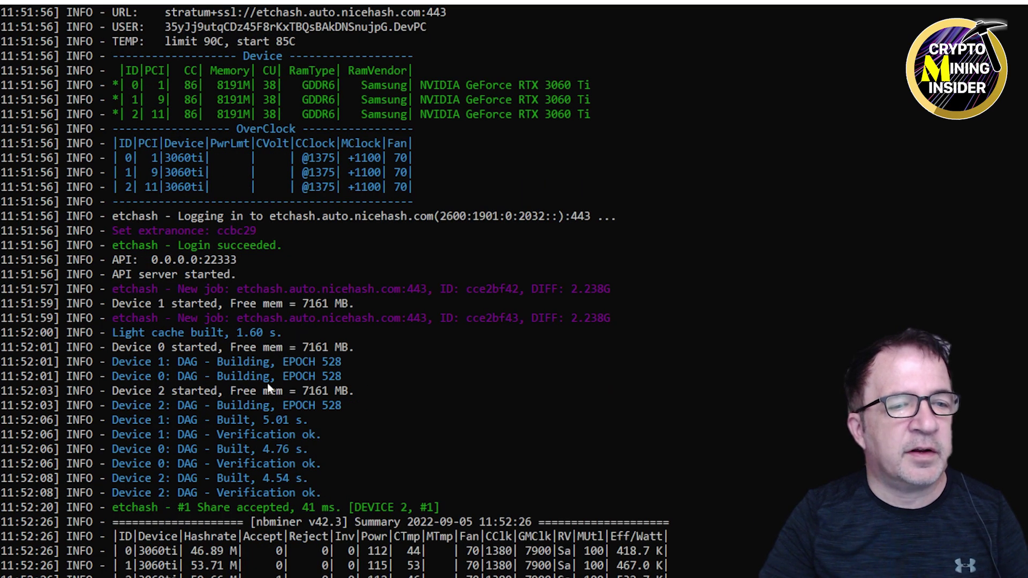
scroll(255, 479, down, 1)
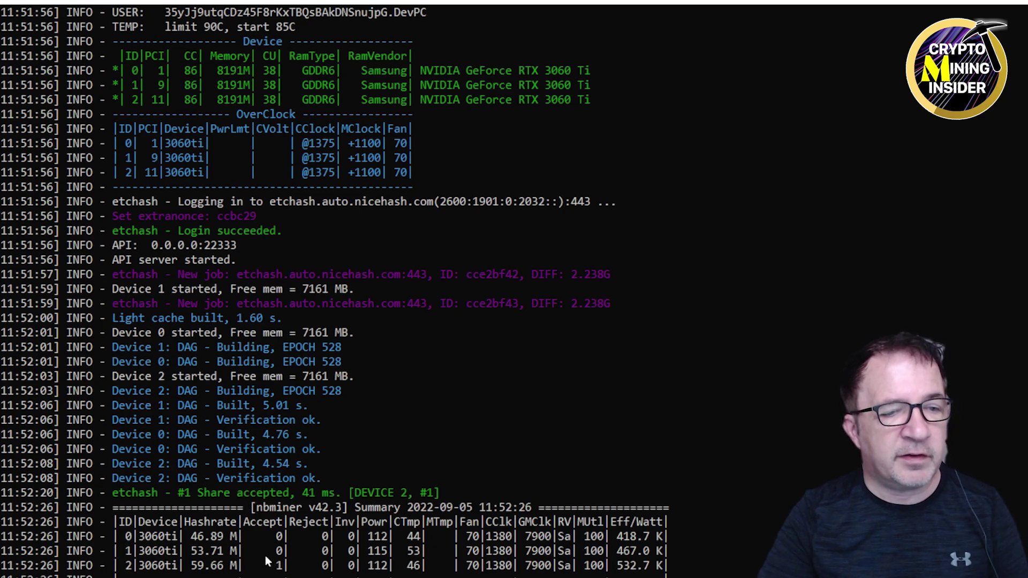
scroll(285, 575, down, 1)
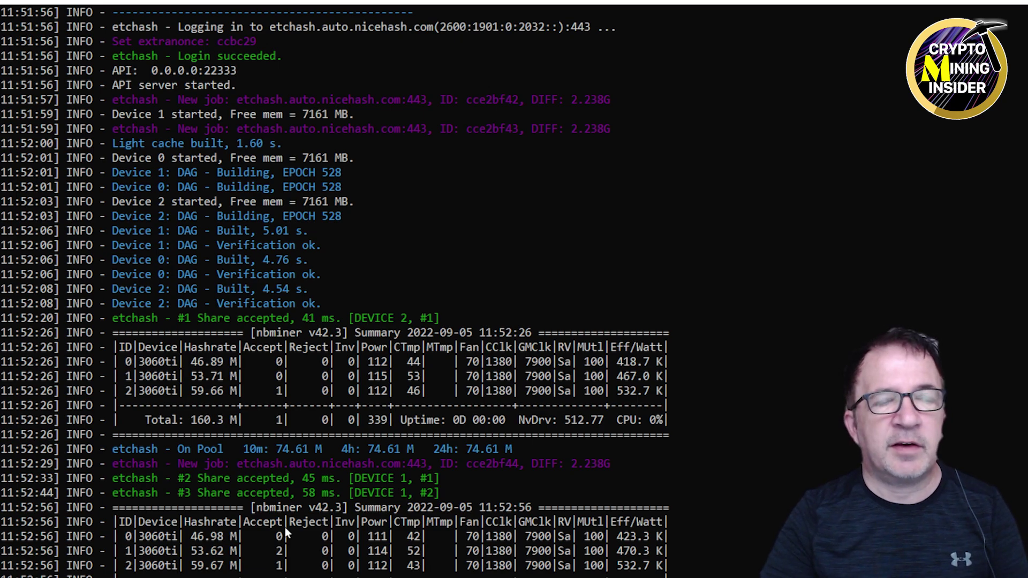
scroll(286, 533, down, 1)
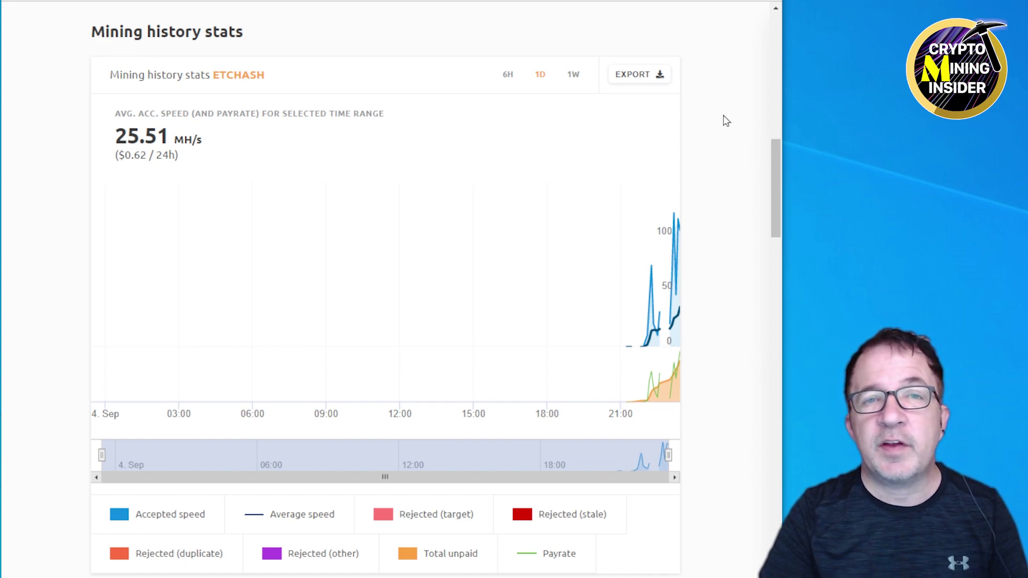
Step: Review the ETCHASH mining history stats and return to the beginning of the NiceHash ETCHash blog article
mouse_move(673, 313)
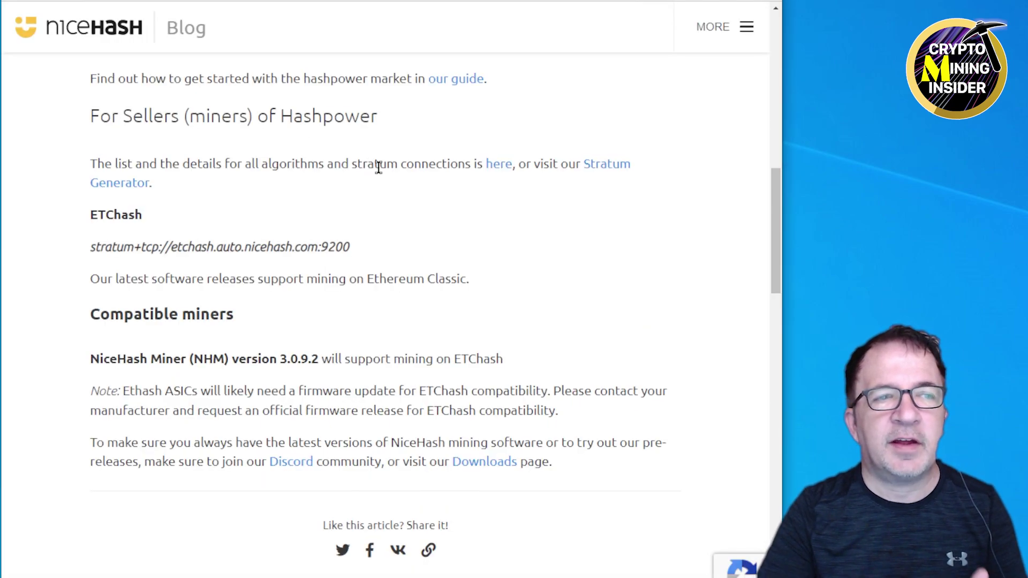
scroll(379, 166, up, 10)
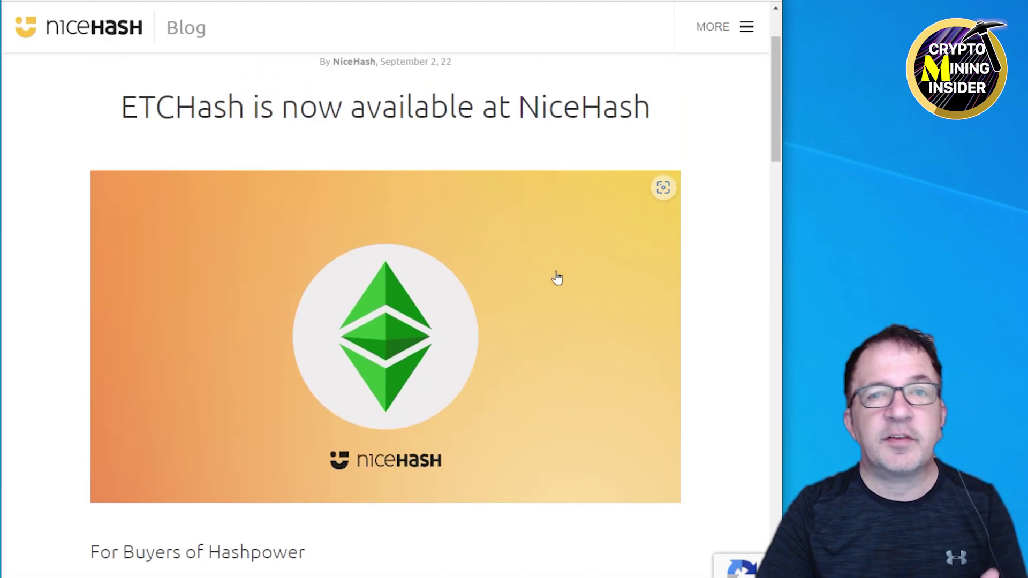